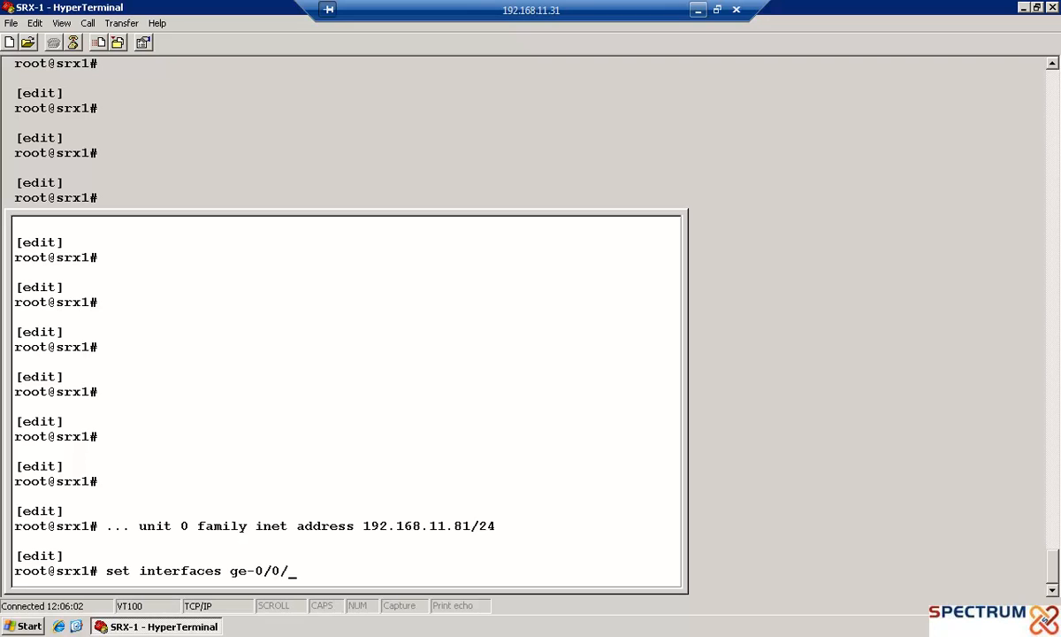
Assign IPv4 address 172.18.1.2/30 to unit 0 of interface ge-0/0/3
{"action": "type", "text": "nit 0 family inet address "}
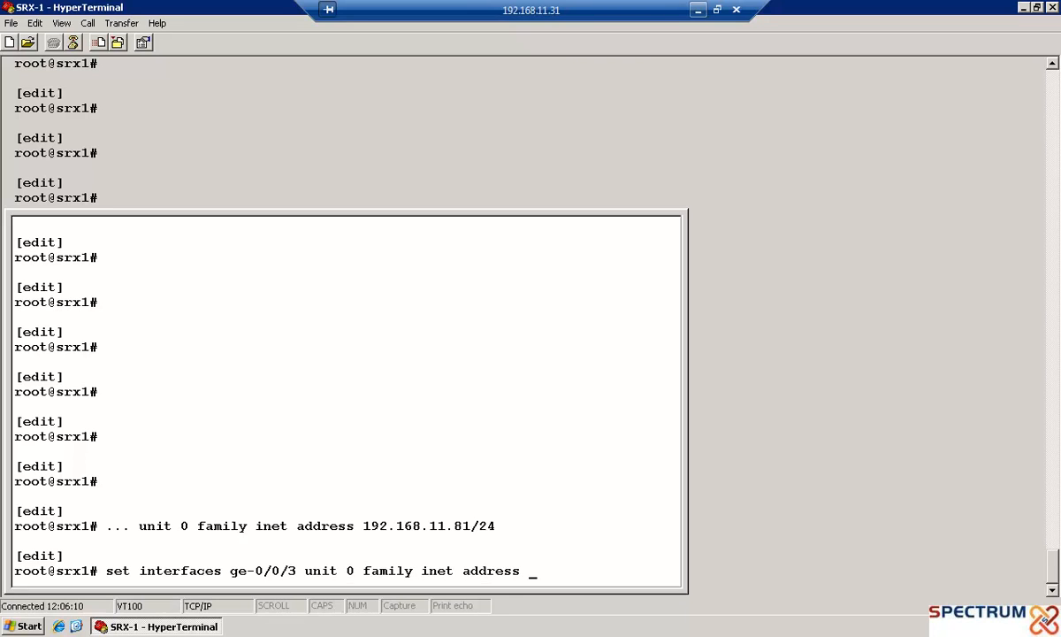
{"action": "type", "text": "172.18.1.2/30"}
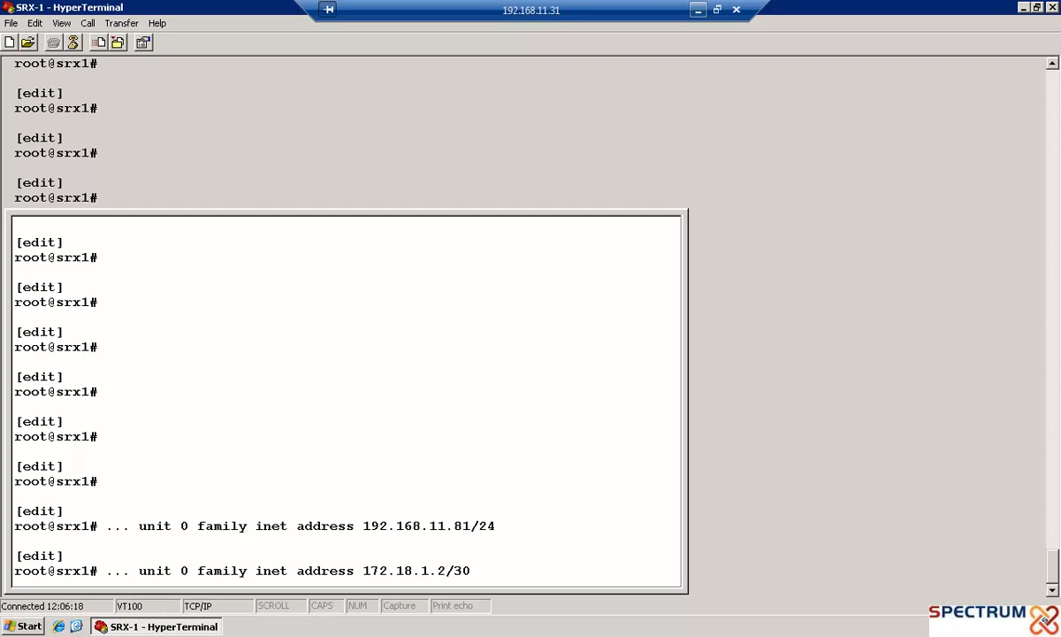
{"action": "key", "text": "Return"}
Add interface ge-0/0/0 to the trust security zone
{"action": "type", "text": "set security zones sec"}
{"action": "key", "text": "Tab"}
{"action": "type", "text": "trust i"}
{"action": "key", "text": "Tab"}
{"action": "type", "text": "ge-0/0/"}
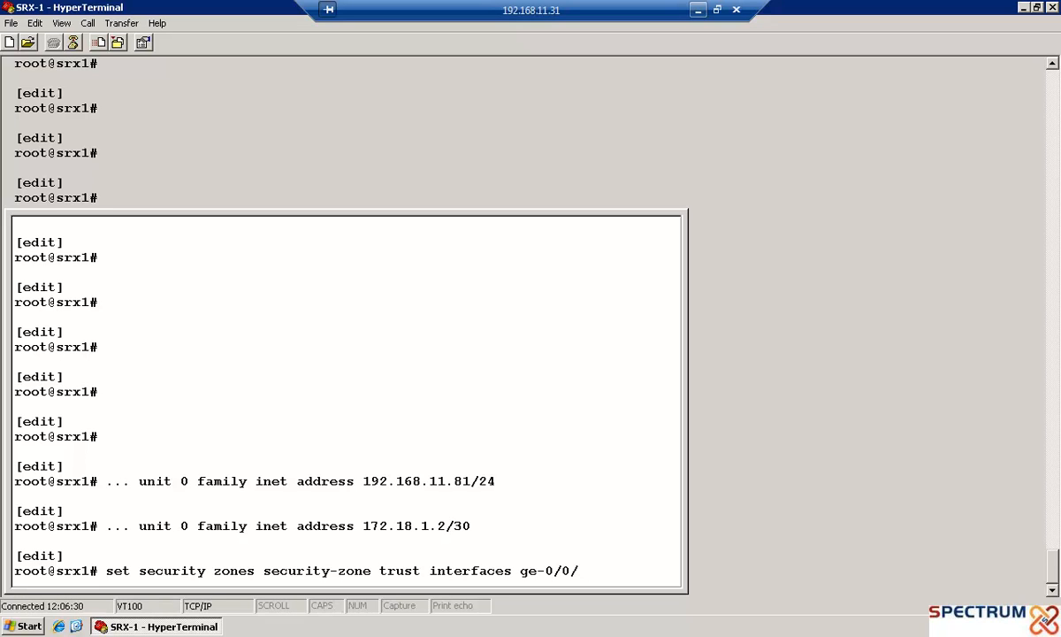
{"action": "type", "text": "0"}
{"action": "key", "text": "Return"}
Add interface ge-0/0/3 to the untrust security zone
{"action": "type", "text": "set security "}
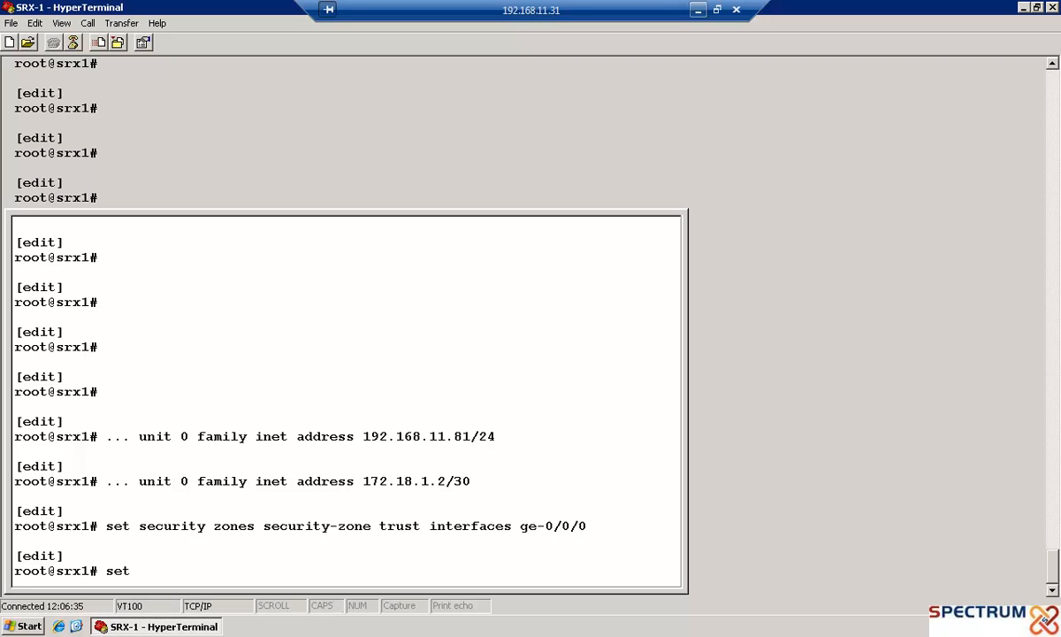
{"action": "type", "text": "zones security-zone "}
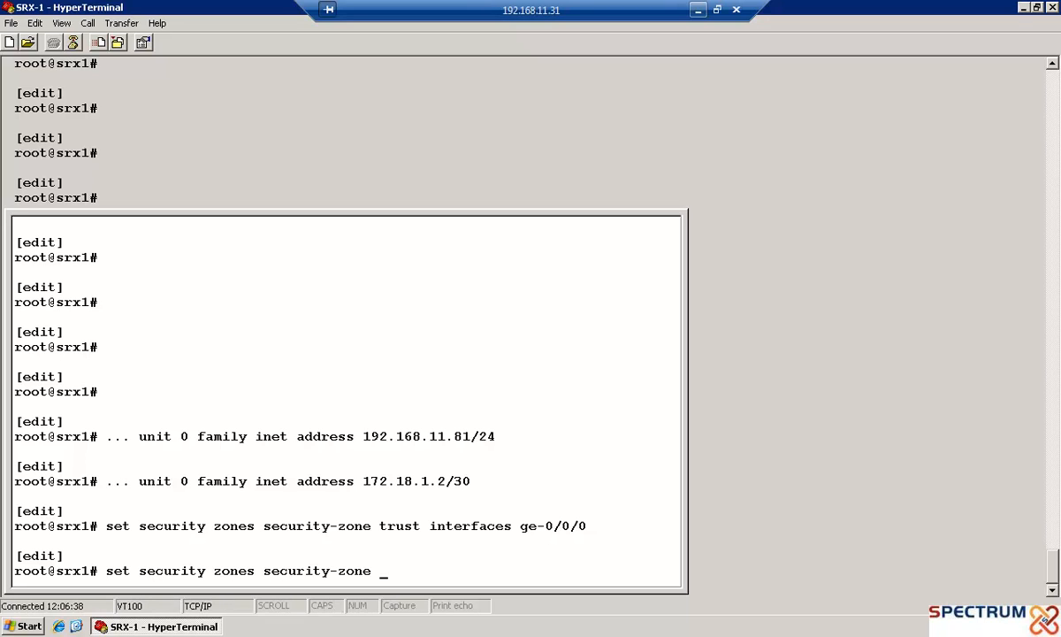
{"action": "type", "text": "untrust interfaces ge-0/0/"}
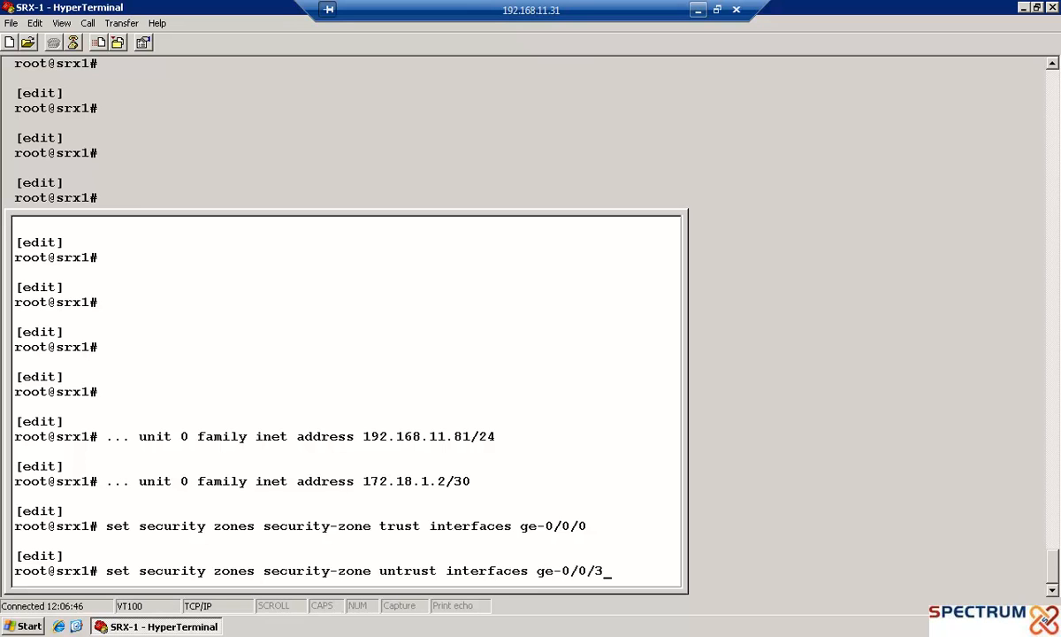
{"action": "type", "text": "3"}
{"action": "key", "text": "Return"}
Configure a default static route 0/0 with next-hop 172.18.1.1
{"action": "type", "text": "set "}
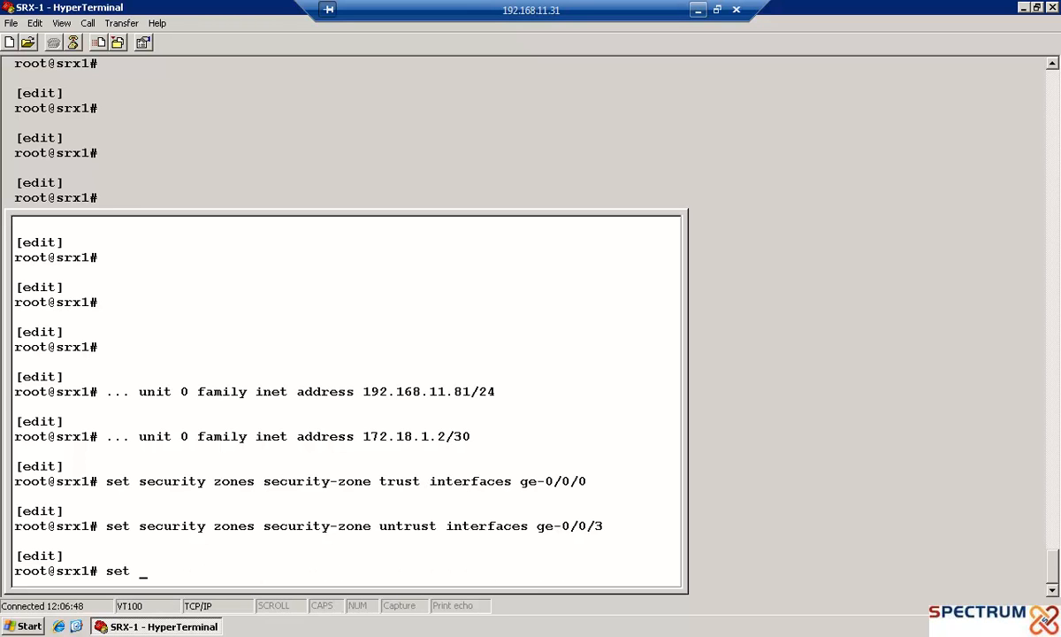
{"action": "type", "text": "routing-options "}
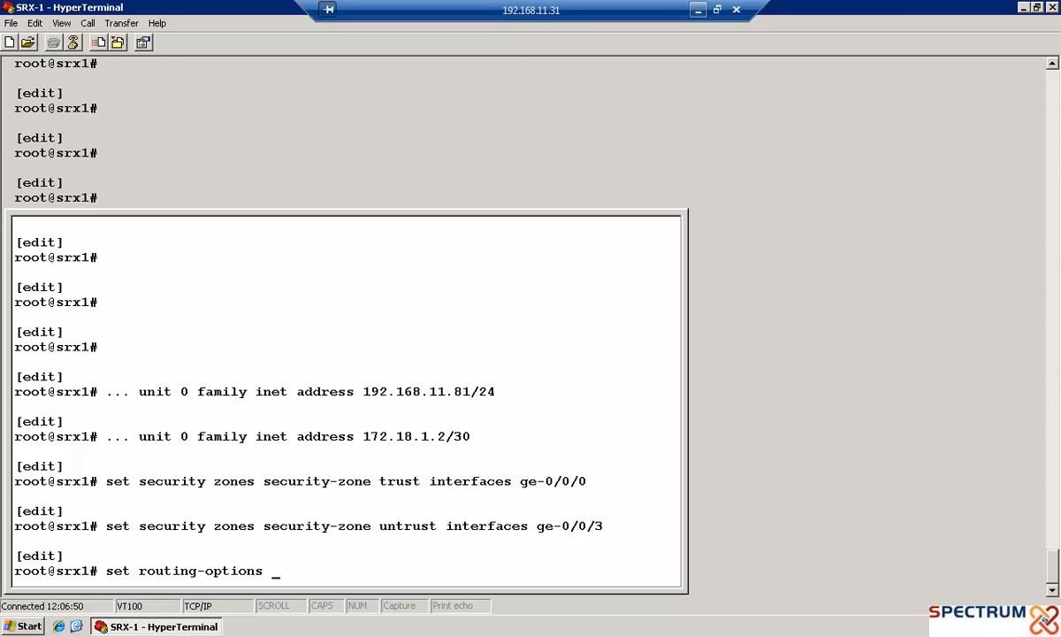
{"action": "type", "text": "static route"}
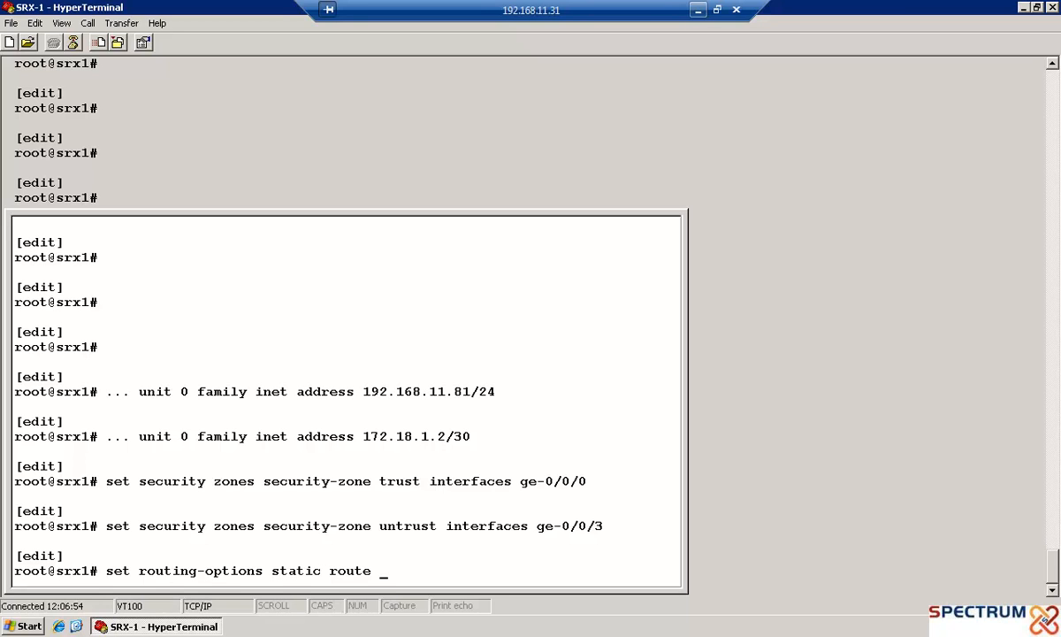
{"action": "type", "text": " 0/0 next-hop 172"}
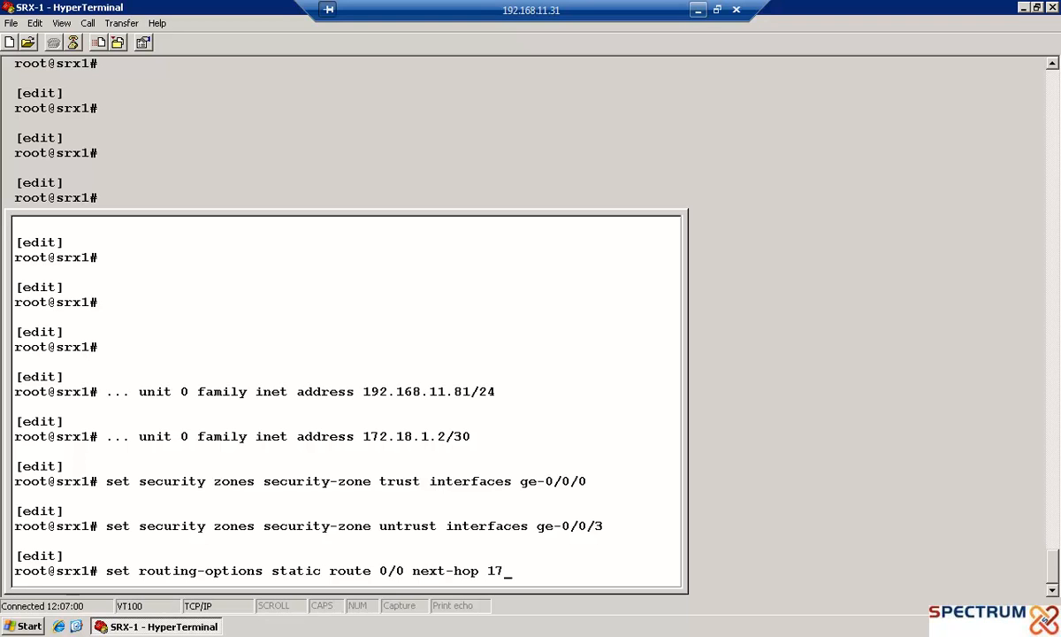
{"action": "type", "text": ".18.1.1"}
{"action": "key", "text": "Return"}
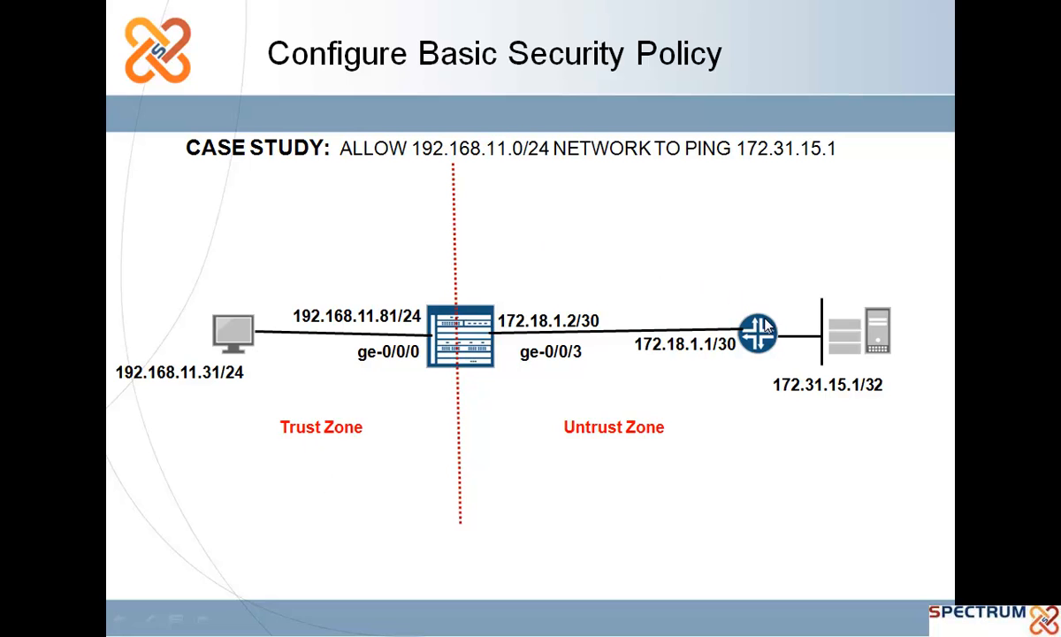
Create address-book entry 192_168_11_network for 192.168.11.0/24 in the trust zone
{"action": "key", "text": "alt+Tab"}
{"action": "type", "text": "set se"}
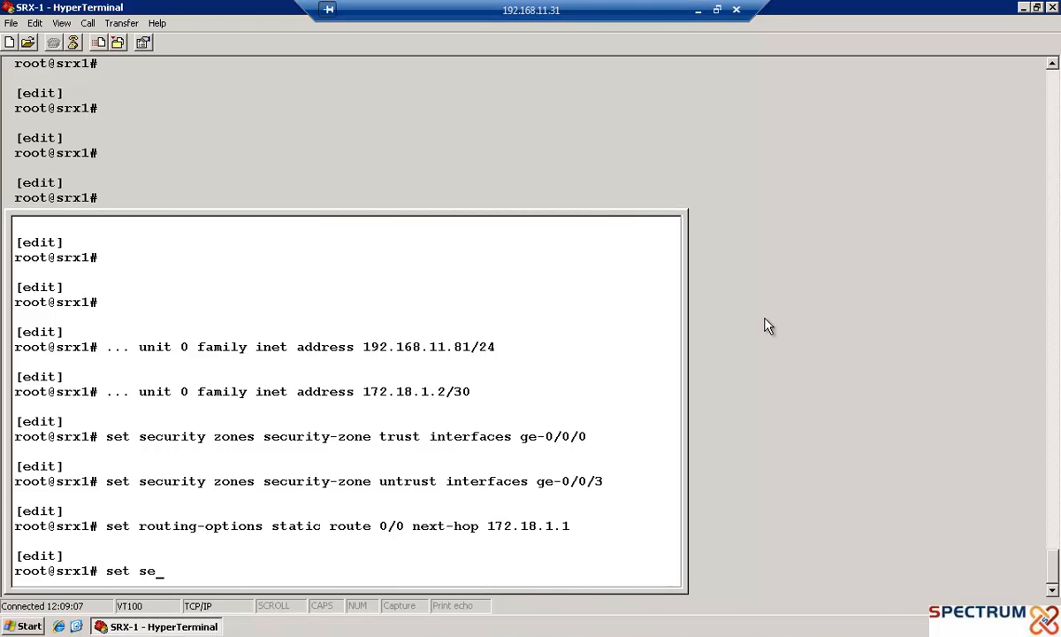
{"action": "type", "text": "curity zones"}
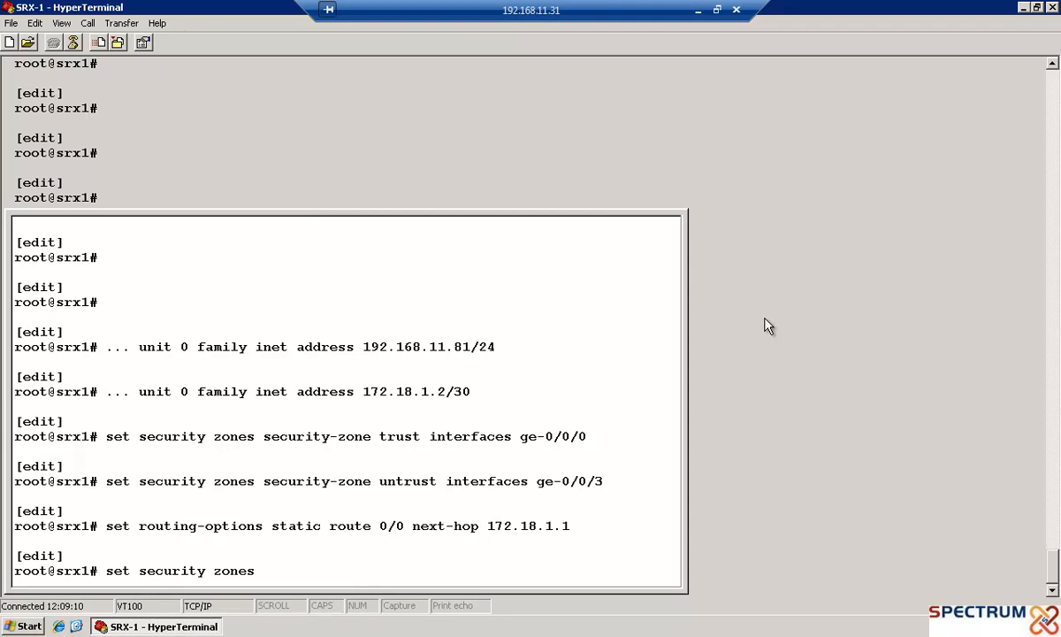
{"action": "type", "text": " s"}
{"action": "key", "text": "Tab"}
{"action": "type", "text": "trus"}
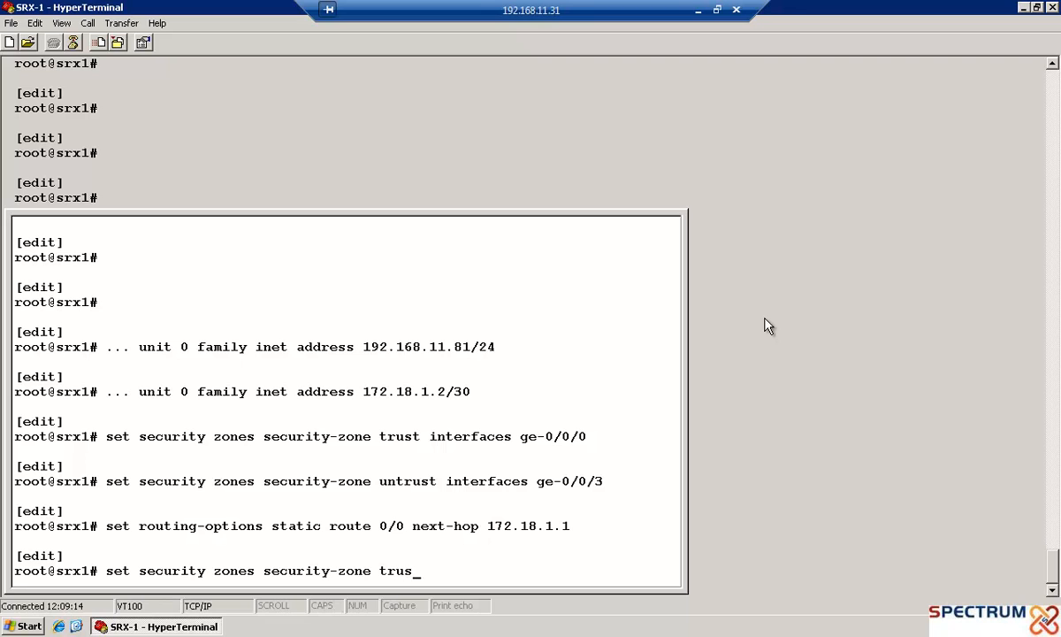
{"action": "type", "text": "t add"}
{"action": "key", "text": "Tab"}
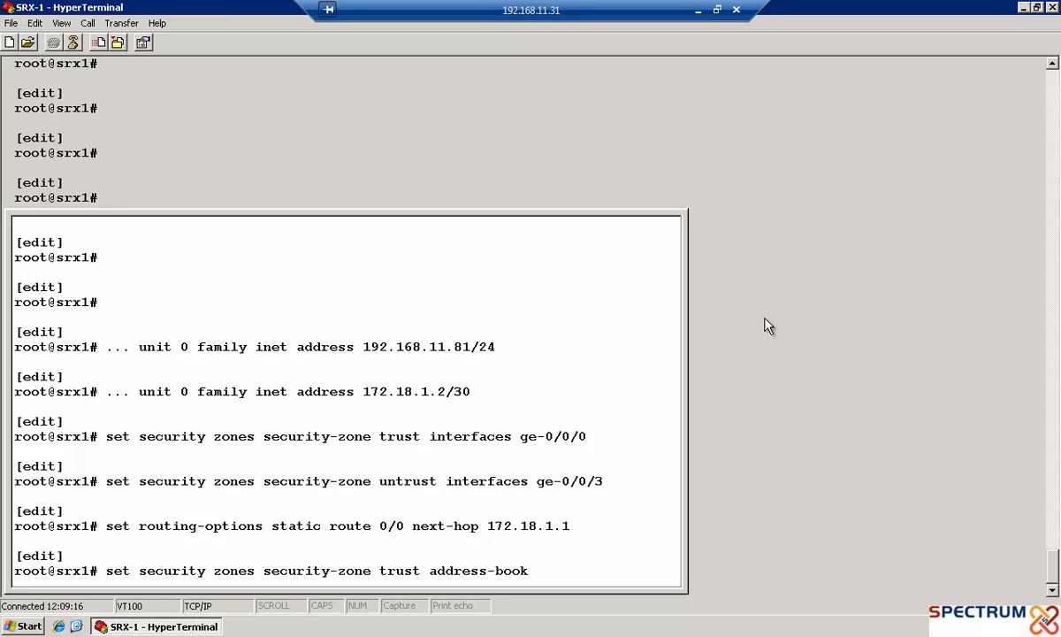
{"action": "type", "text": "address 192_16"}
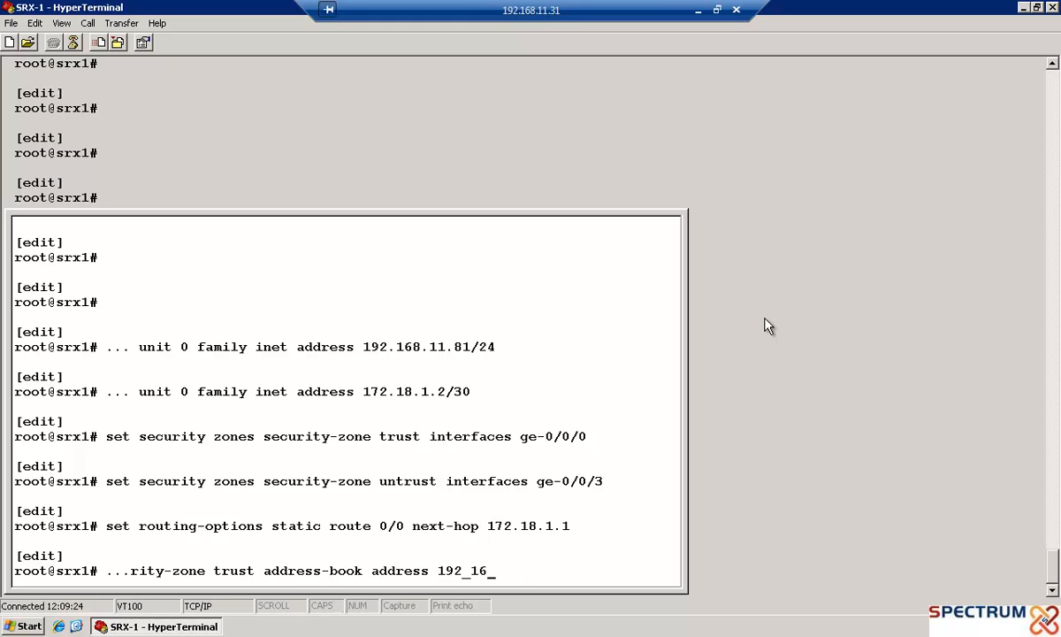
{"action": "type", "text": "8_11"}
{"action": "type", "text": "_netw"}
{"action": "type", "text": "ork "}
{"action": "type", "text": "192"}
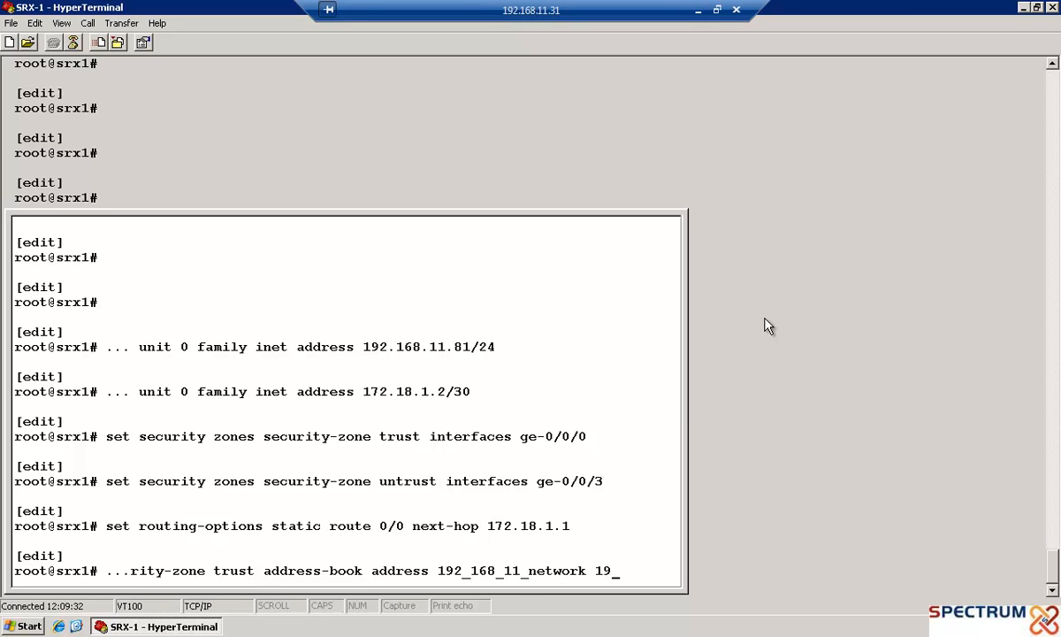
{"action": "type", "text": ".16"}
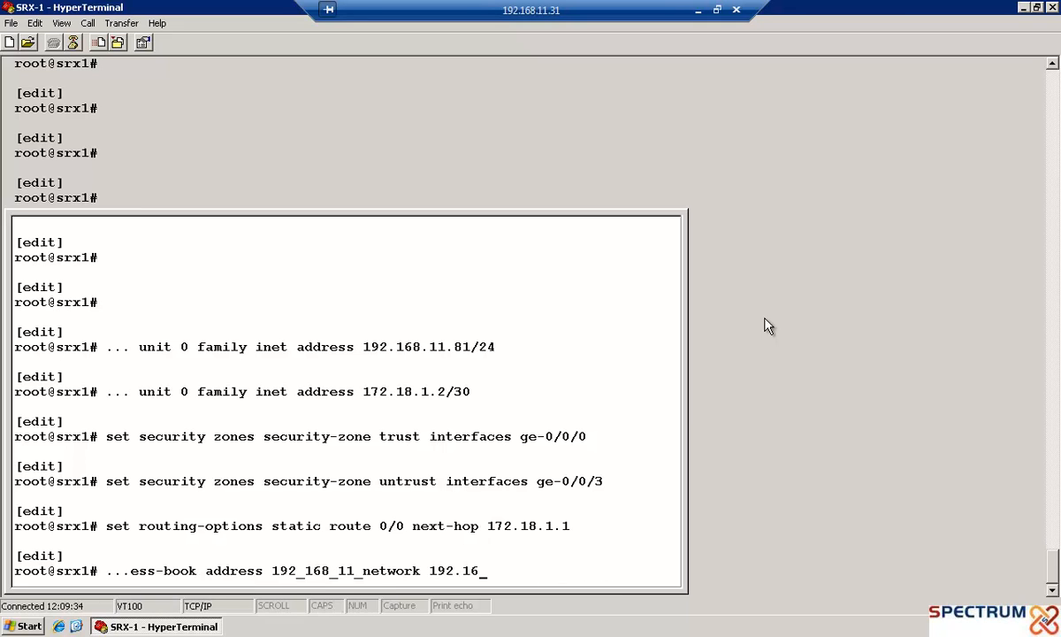
{"action": "type", "text": "8.11.0/24"}
{"action": "key", "text": "Return"}
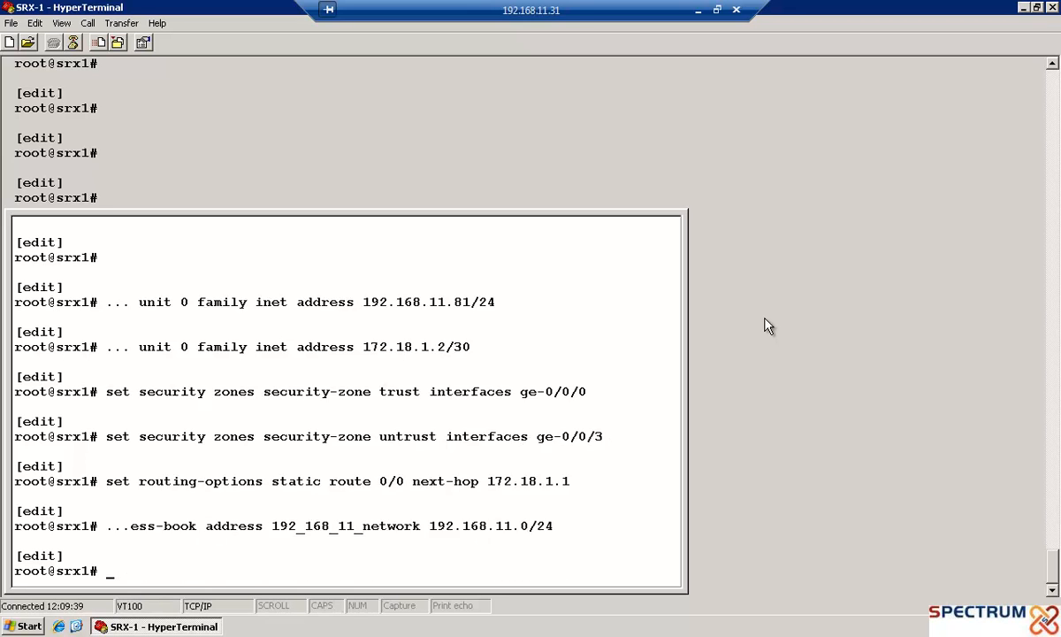
Create address-book entry server for 172.31.15.1/32 in the untrust zone
{"action": "type", "text": "set security zones "}
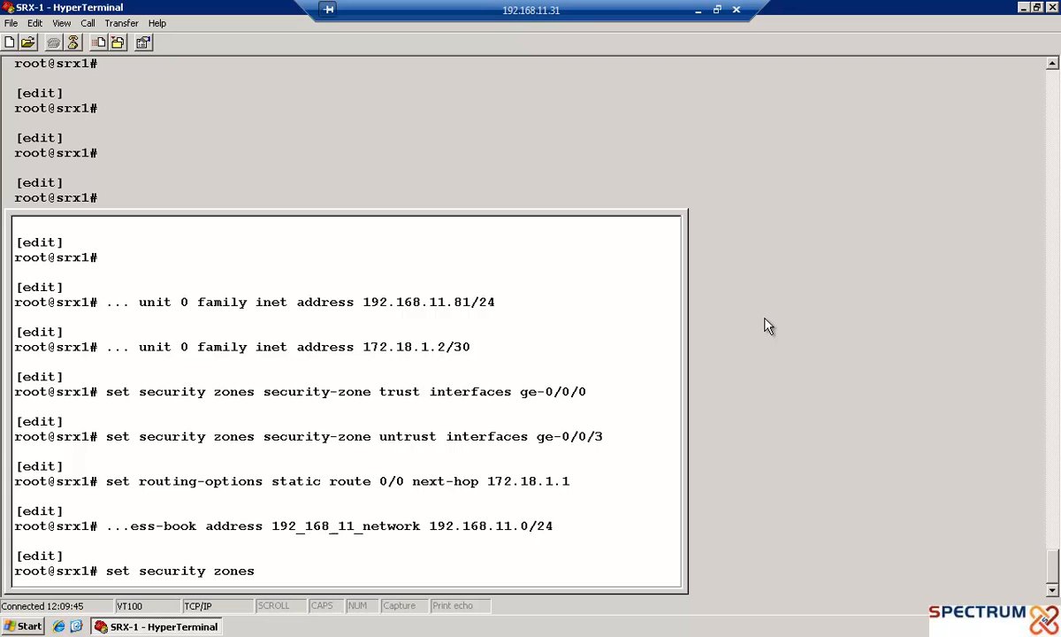
{"action": "type", "text": "security-zone un"}
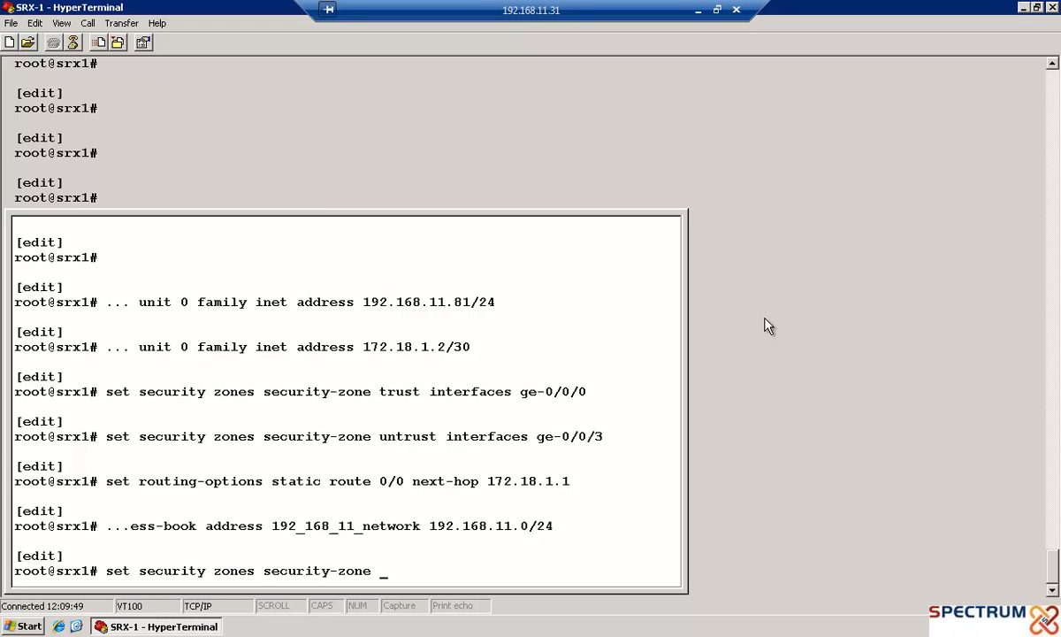
{"action": "type", "text": "trust add"}
{"action": "key", "text": "Tab"}
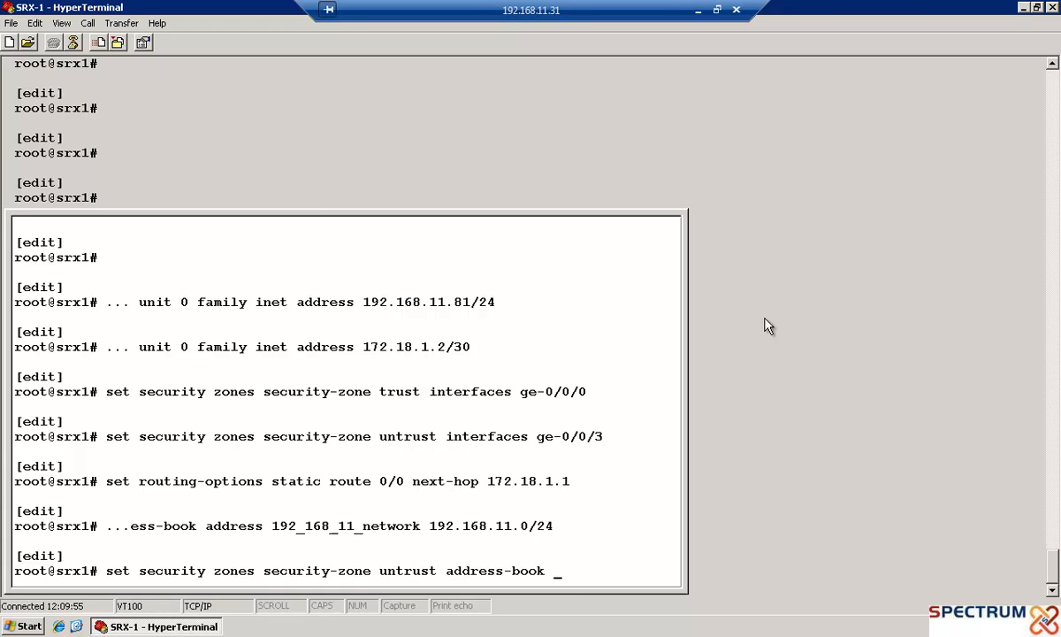
{"action": "type", "text": "address server"}
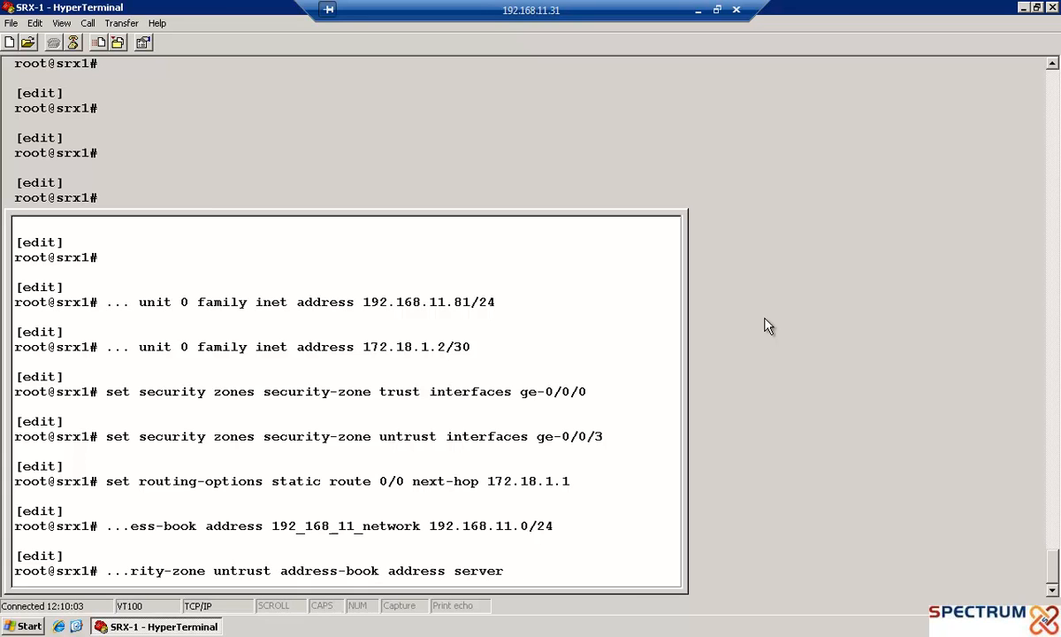
{"action": "type", "text": " 172.31.15.1/32"}
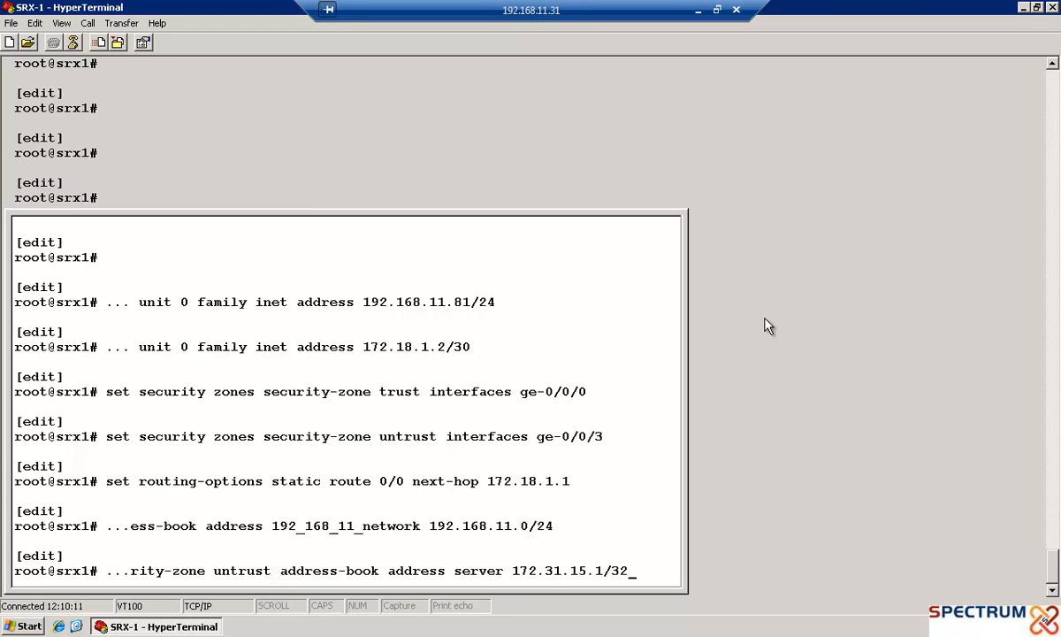
{"action": "key", "text": "Return"}
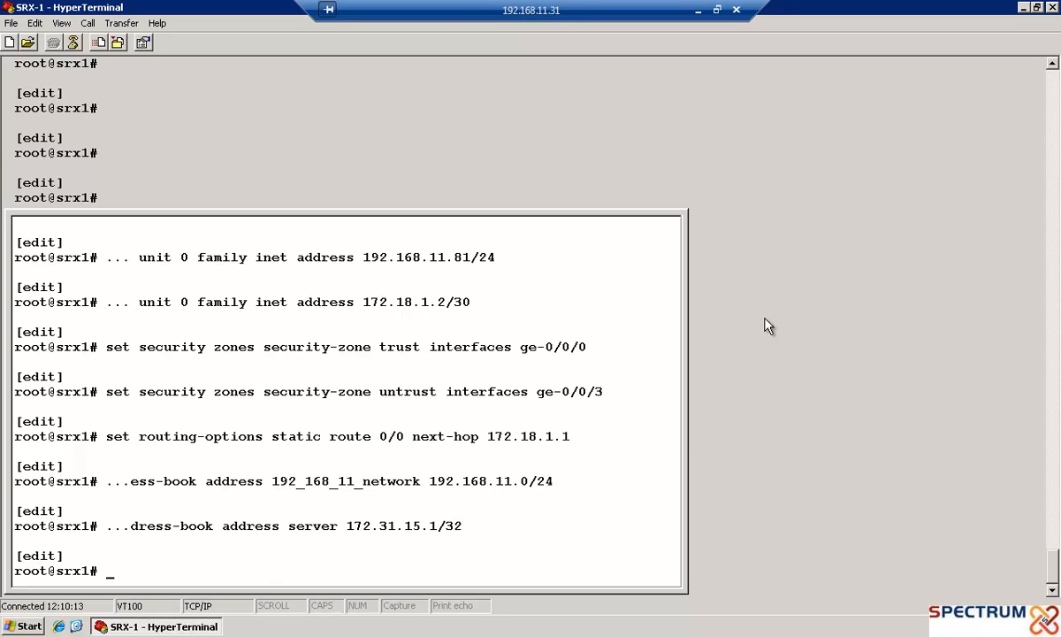
Enter the security policies hierarchy from zone trust to zone untrust
{"action": "type", "text": "edit security "}
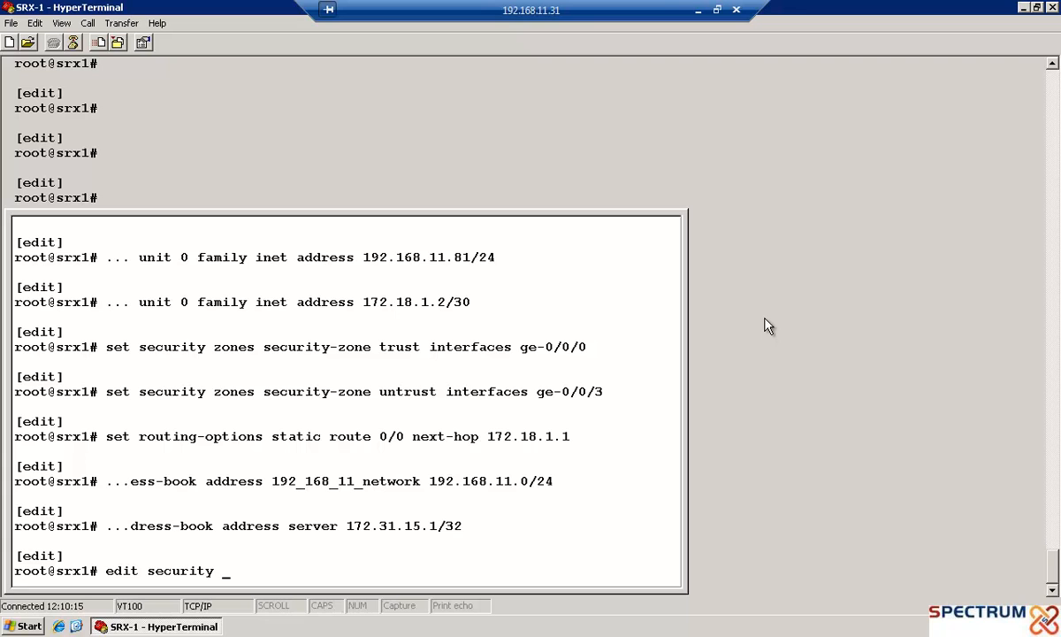
{"action": "type", "text": "policies from-zone trust to-zone untrust"}
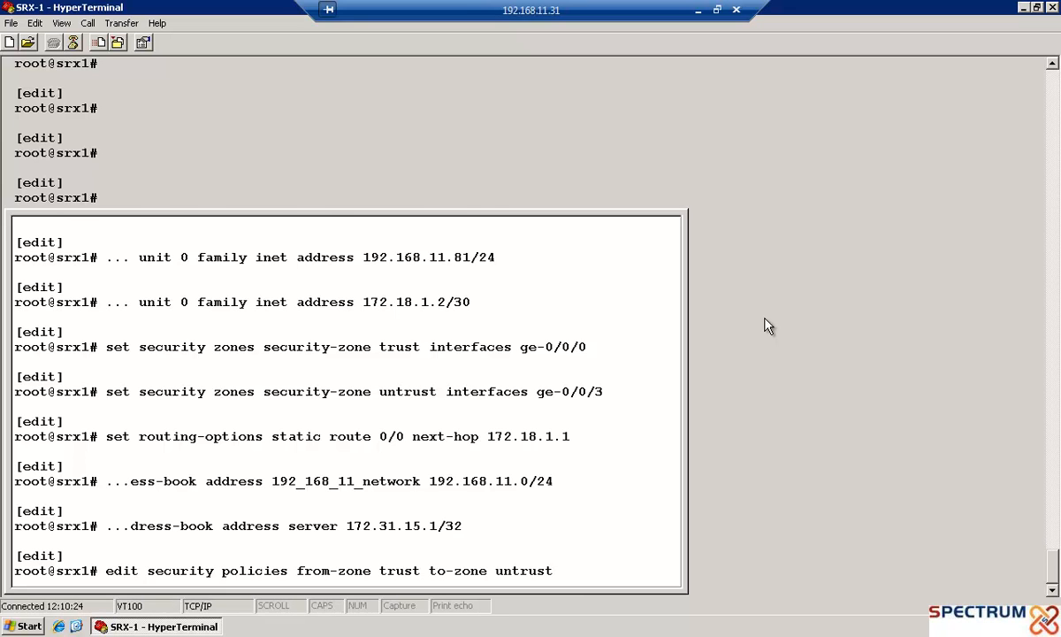
{"action": "key", "text": "Return"}
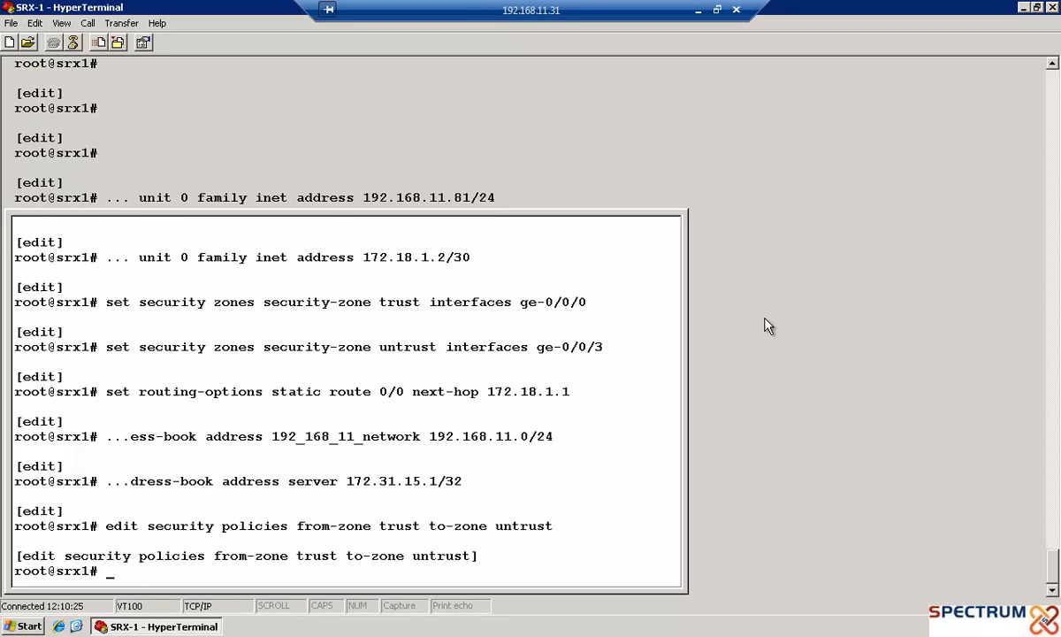
Set policy allowicmp to match source address 192_168_11_network
{"action": "type", "text": "set policy"}
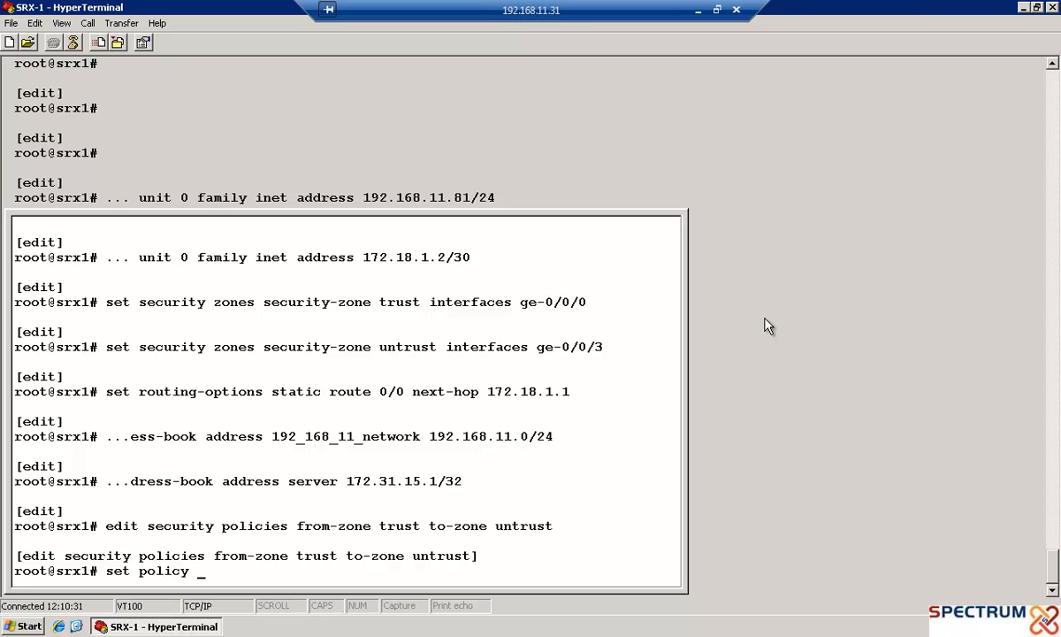
{"action": "type", "text": " allowicmp"}
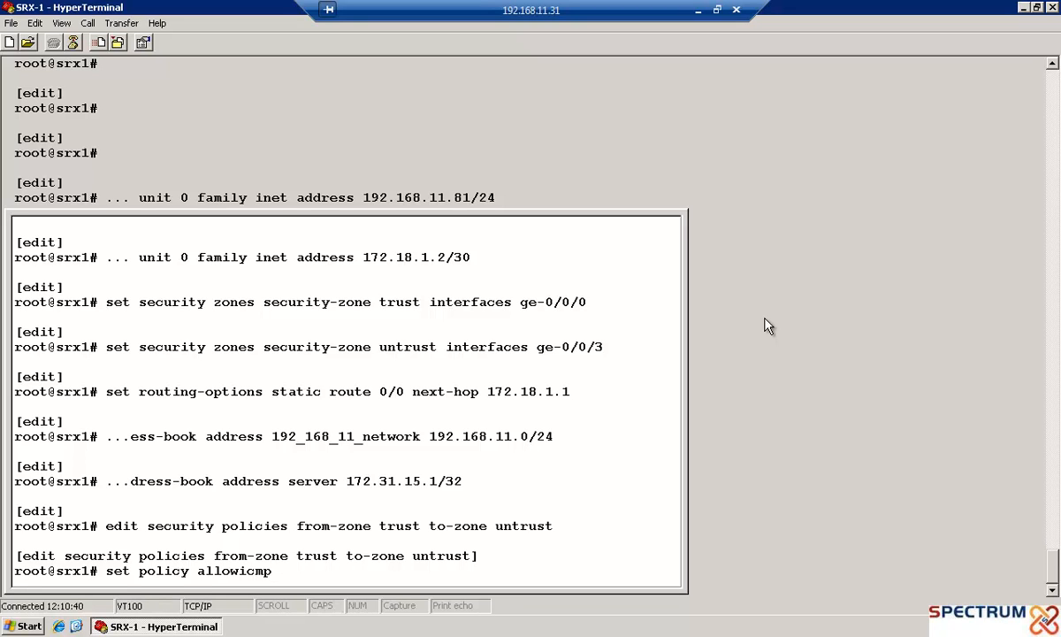
{"action": "type", "text": " match source-address "}
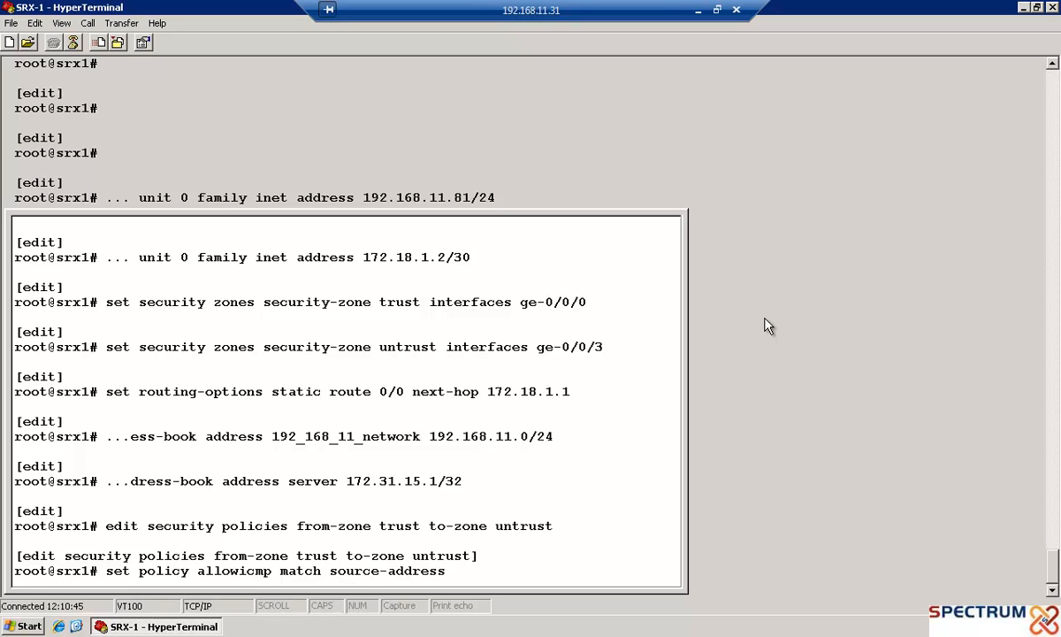
{"action": "type", "text": "192_168_11_network"}
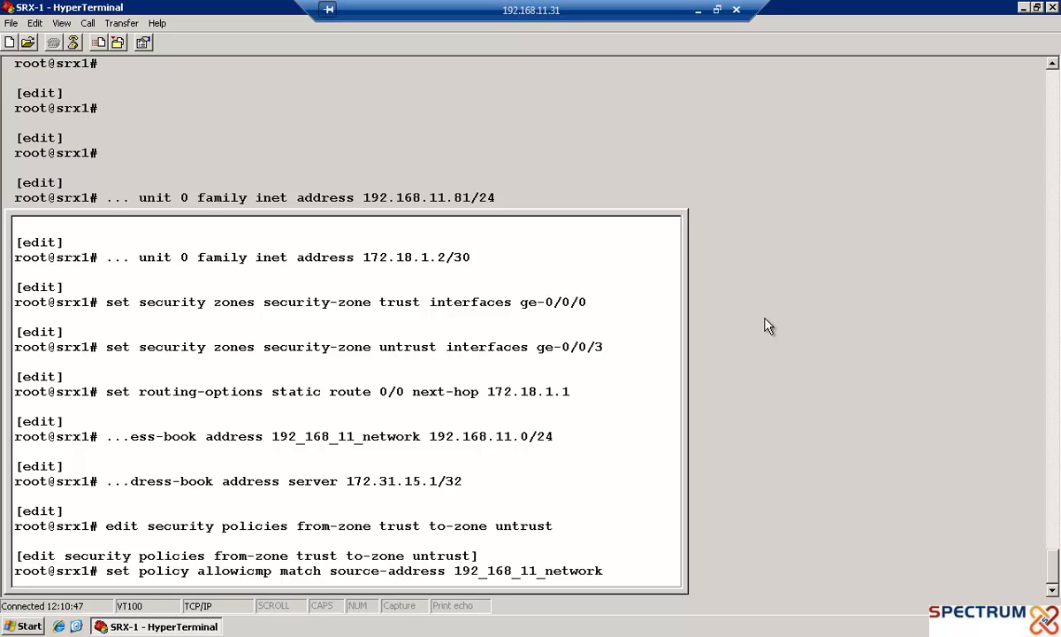
{"action": "key", "text": "Return"}
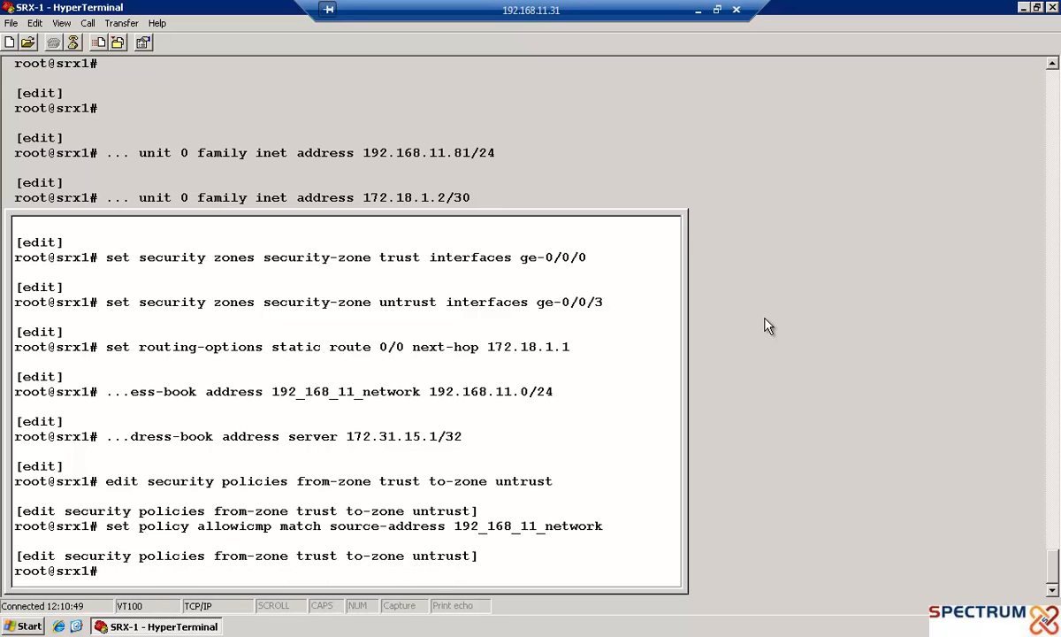
{"action": "type", "text": "set policy allowicmp"}
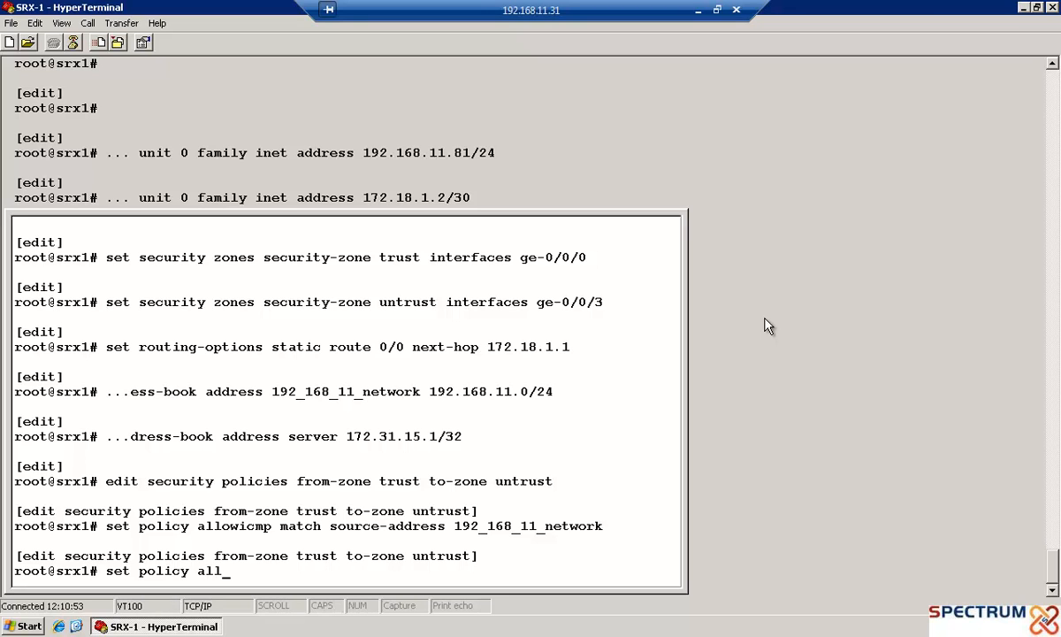
Set policy allowicmp to match destination address server
{"action": "type", "text": "match de"}
{"action": "key", "text": "Tab"}
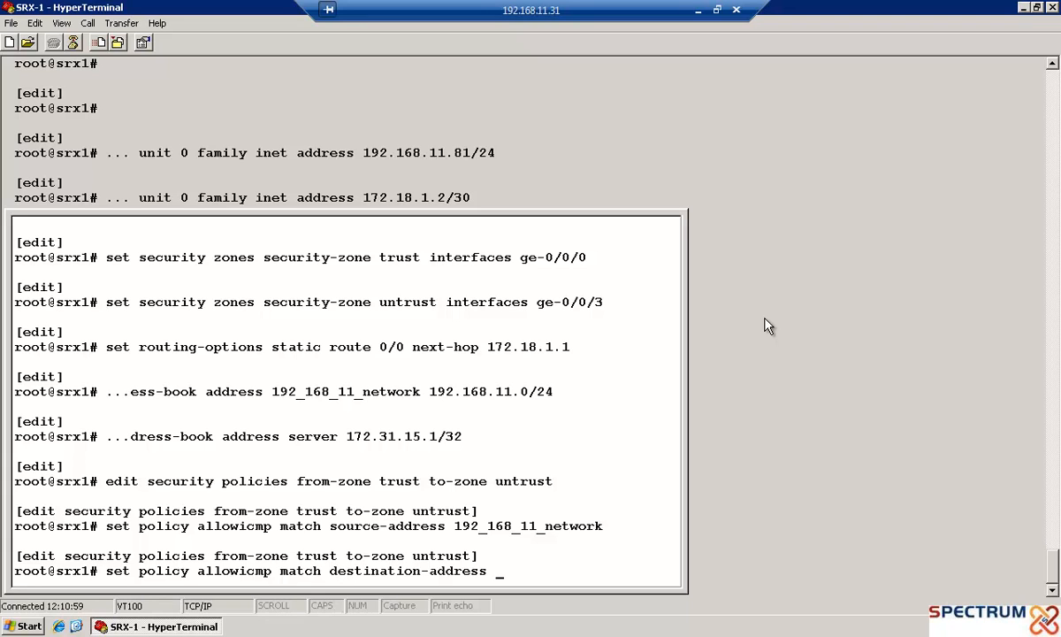
{"action": "type", "text": "server"}
{"action": "key", "text": "Return"}
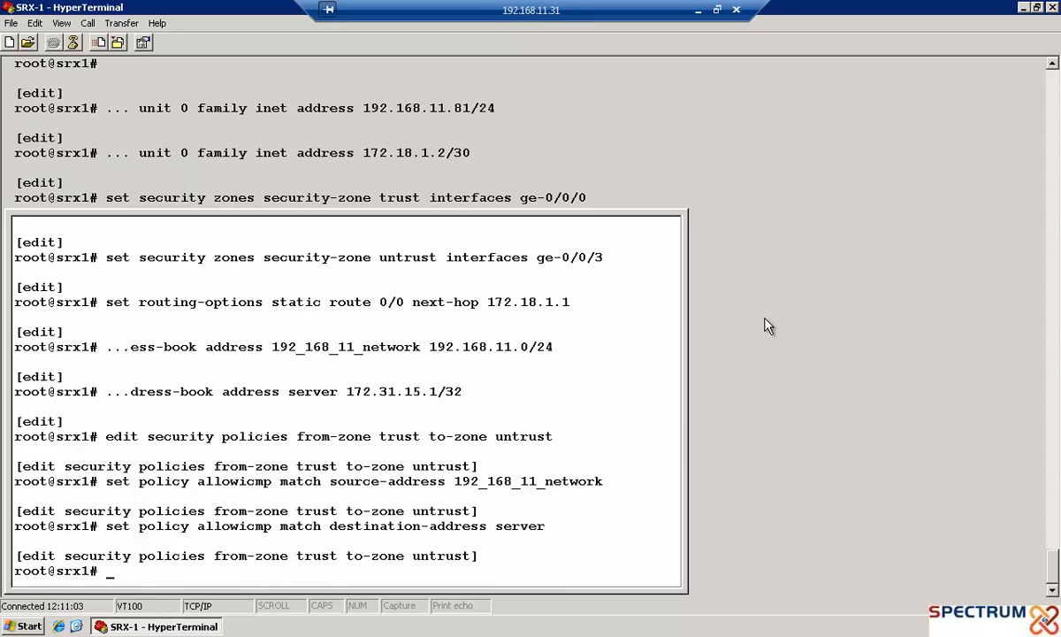
Set policy allowicmp to match application junos-icmp-all
{"action": "type", "text": "set policy allowicmp "}
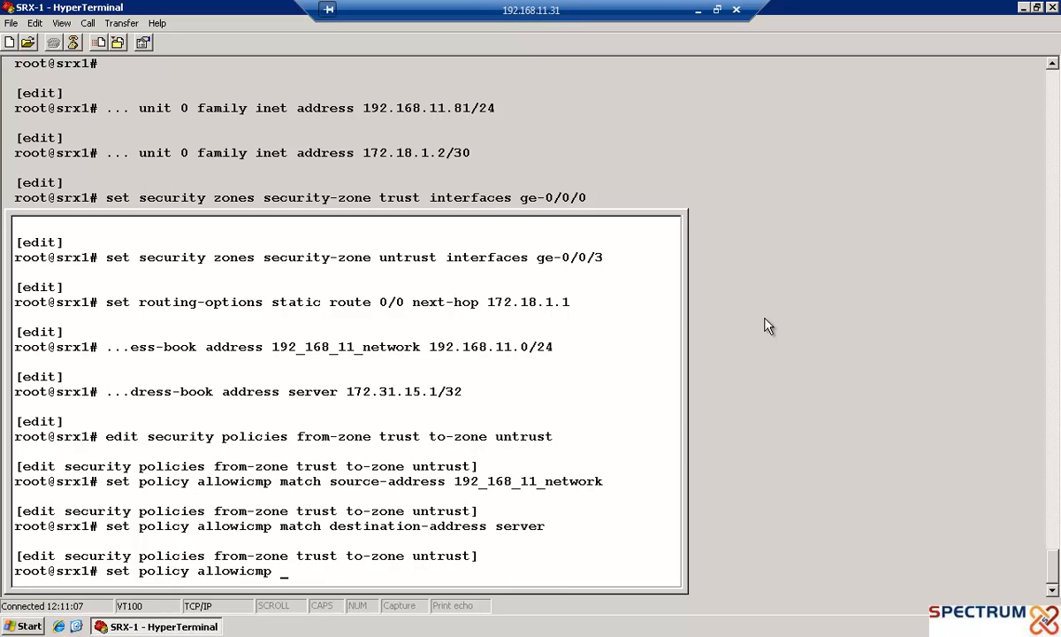
{"action": "type", "text": "match application"}
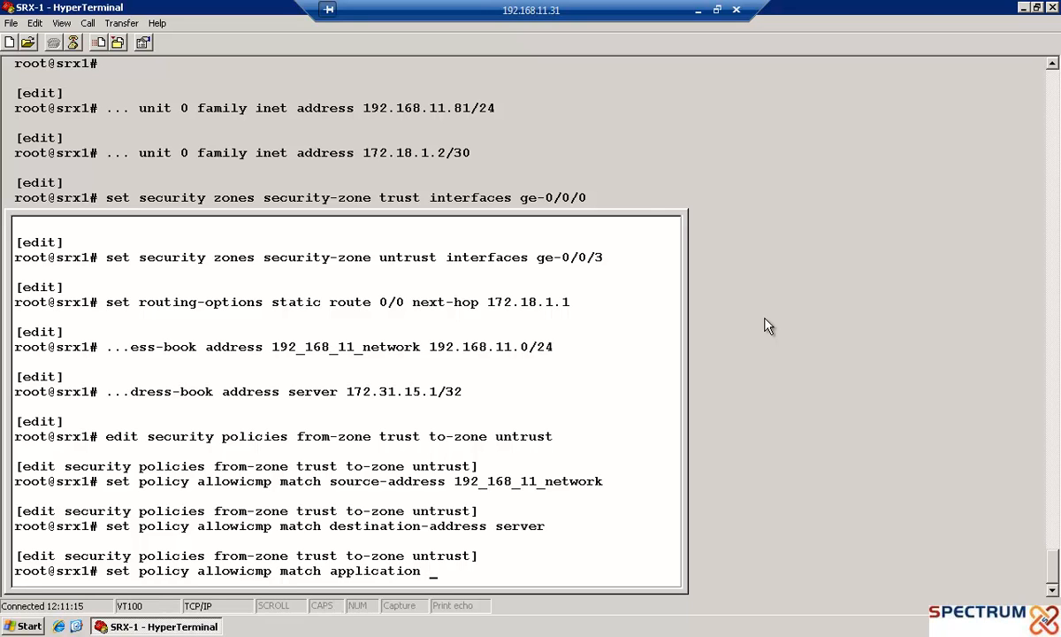
{"action": "type", "text": " junos-i"}
{"action": "key", "text": "Tab"}
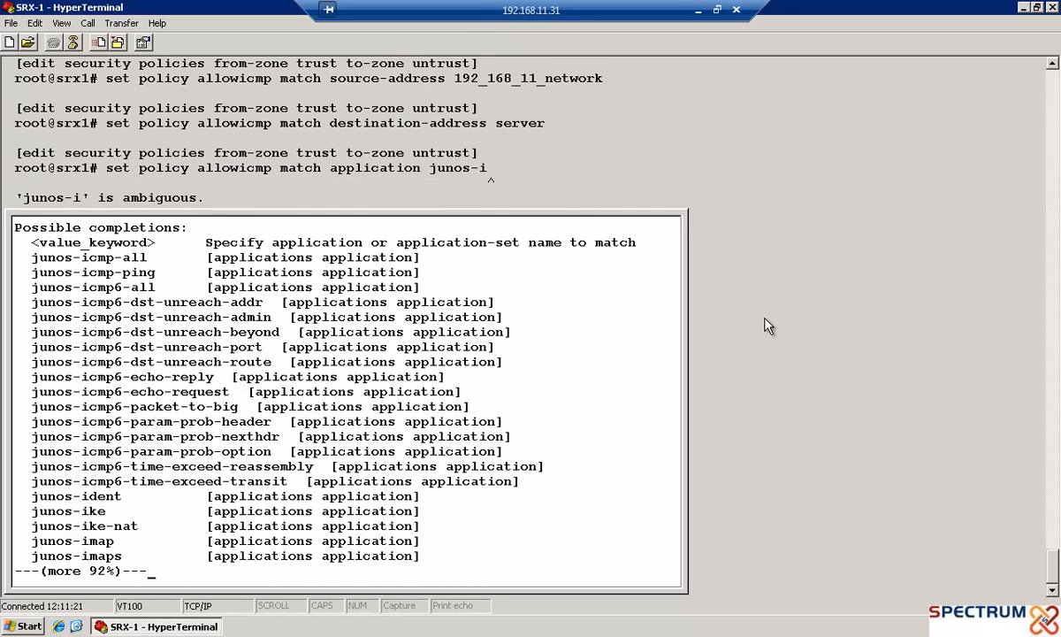
{"action": "key", "text": "space"}
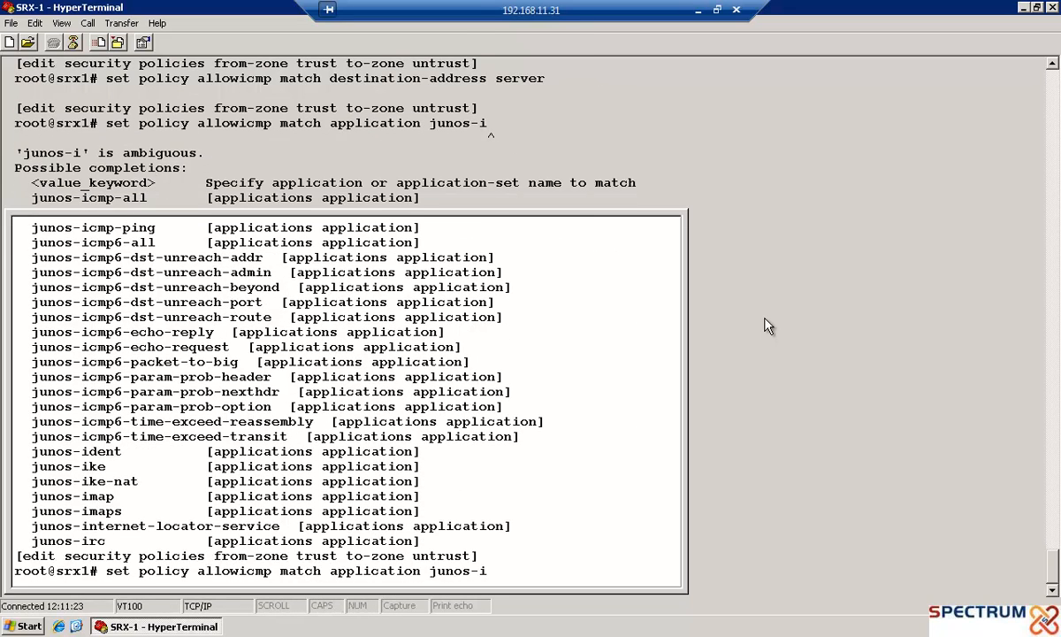
{"action": "type", "text": "cmp"}
{"action": "key", "text": "Tab"}
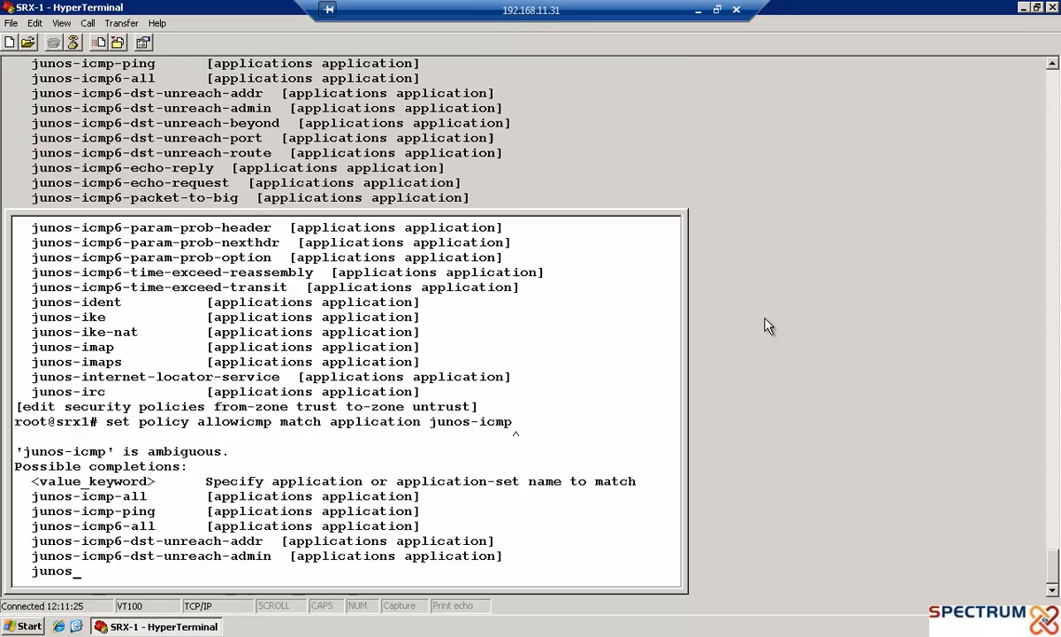
{"action": "type", "text": "-all"}
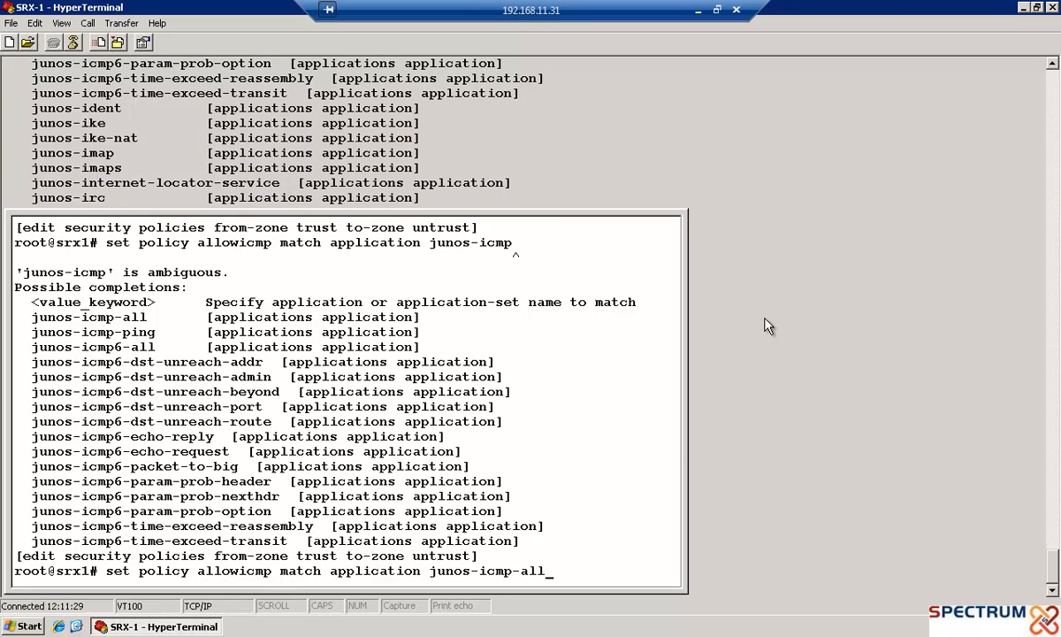
{"action": "key", "text": "Return"}
Set policy allowicmp's action to permit
{"action": "type", "text": "set policy "}
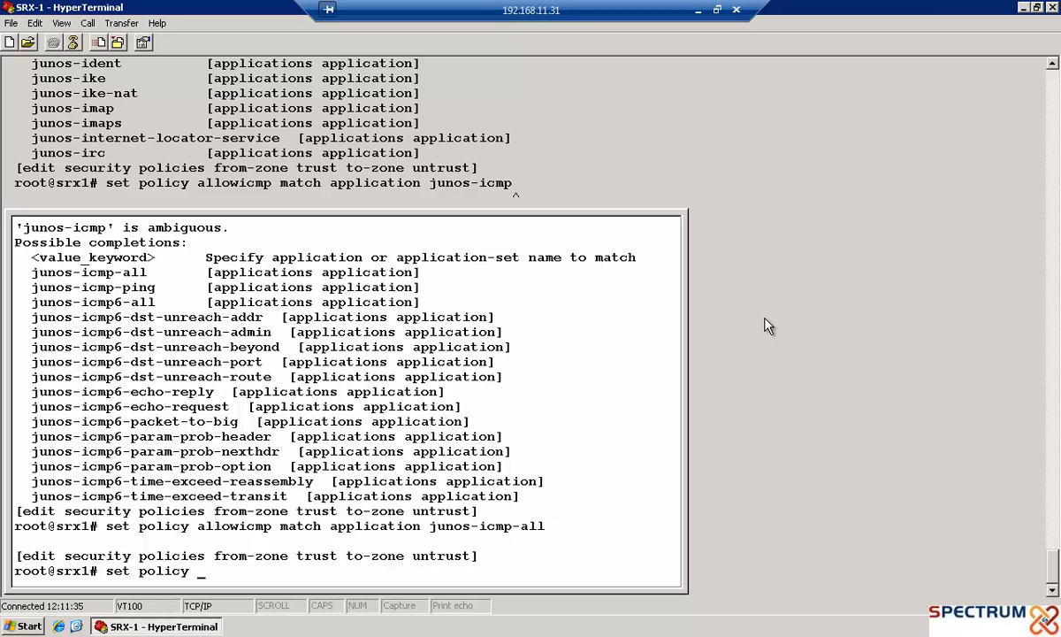
{"action": "type", "text": "allowicmp then "}
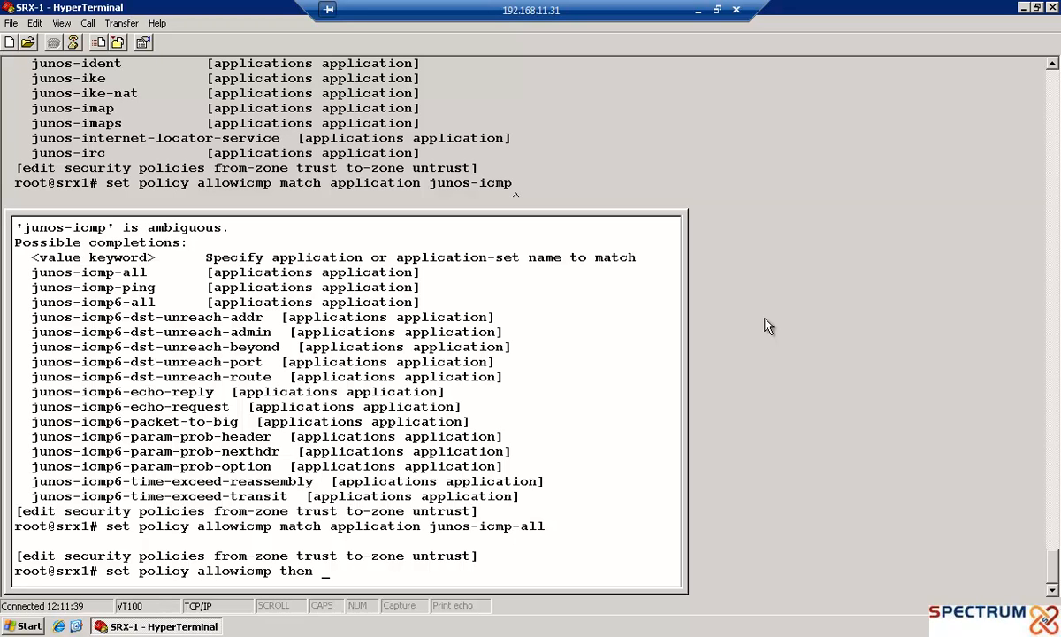
{"action": "type", "text": "permit"}
{"action": "key", "text": "Return"}
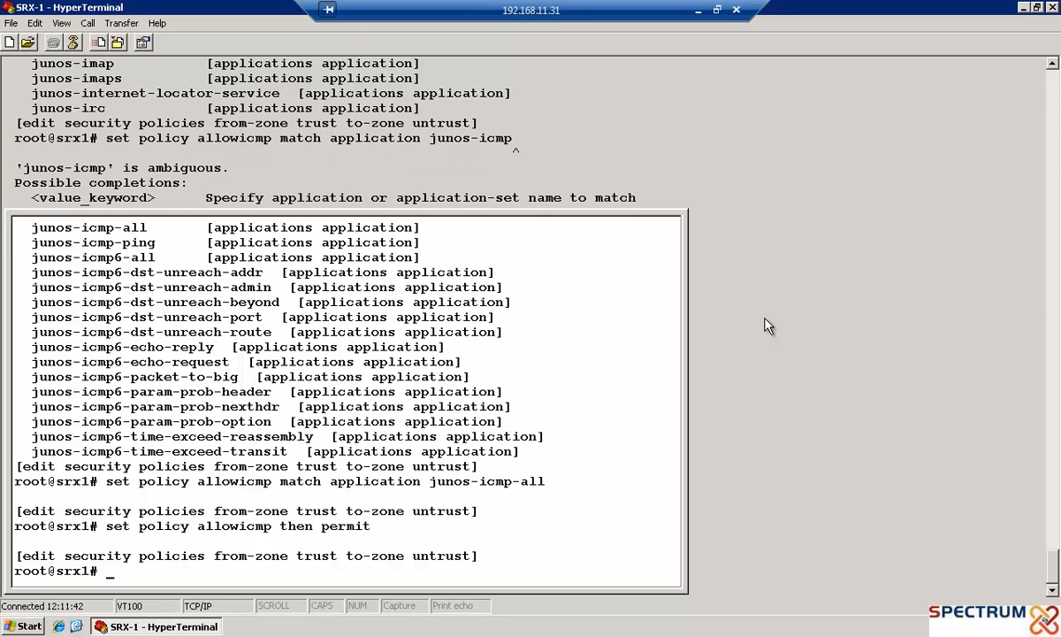
Open a Windows command prompt, ping 172.31.15.1, and stop the ping
{"action": "key", "text": "super+r"}
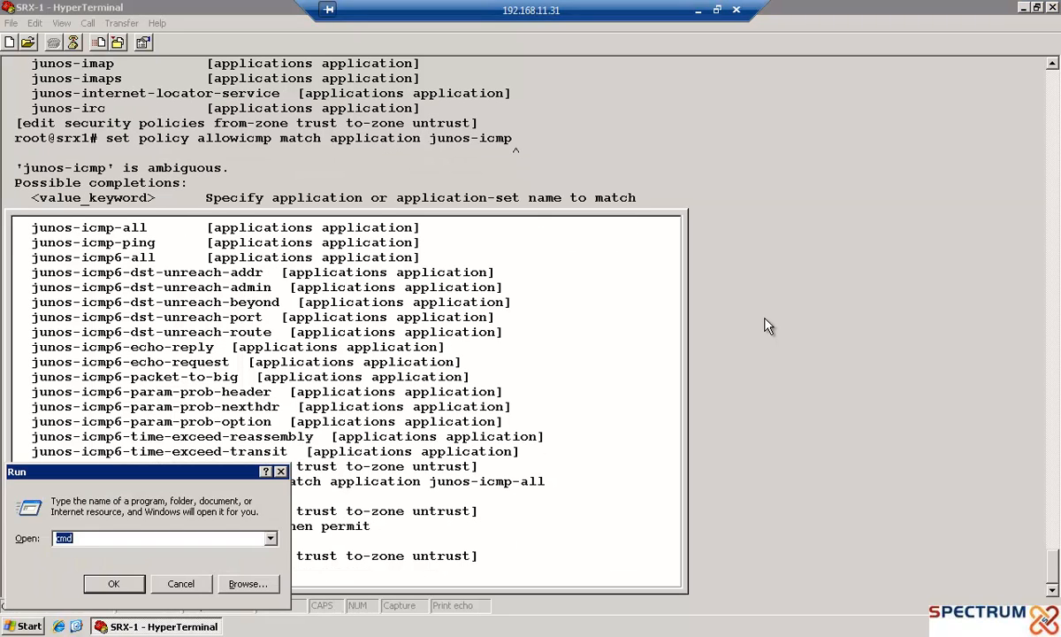
{"action": "key", "text": "Return"}
{"action": "type", "text": "ping 172.31.15.1"}
{"action": "key", "text": "Return"}
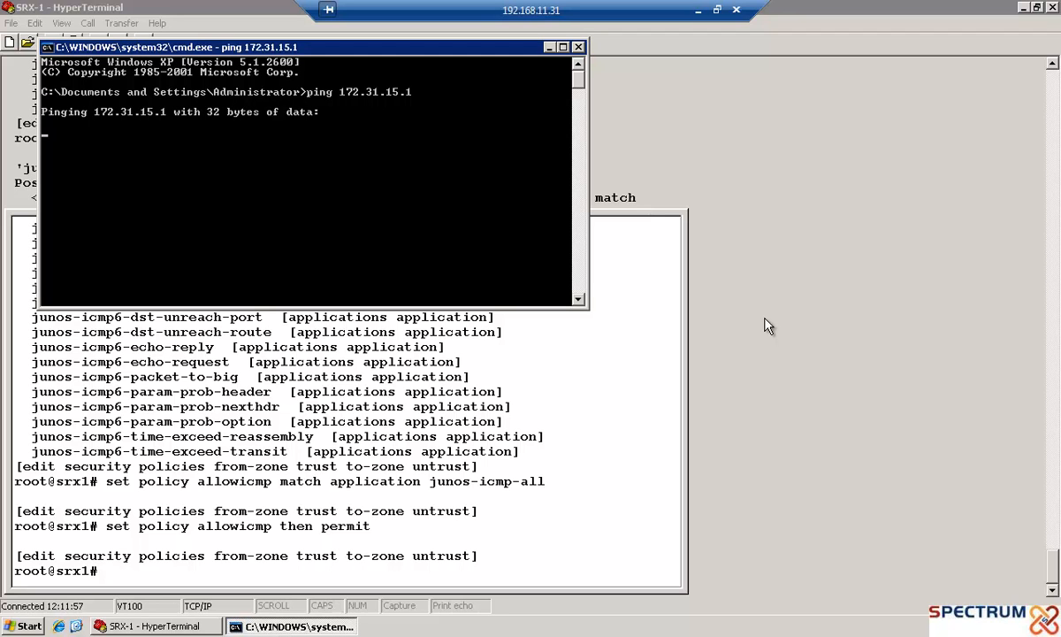
{"action": "key", "text": "ctrl+c"}
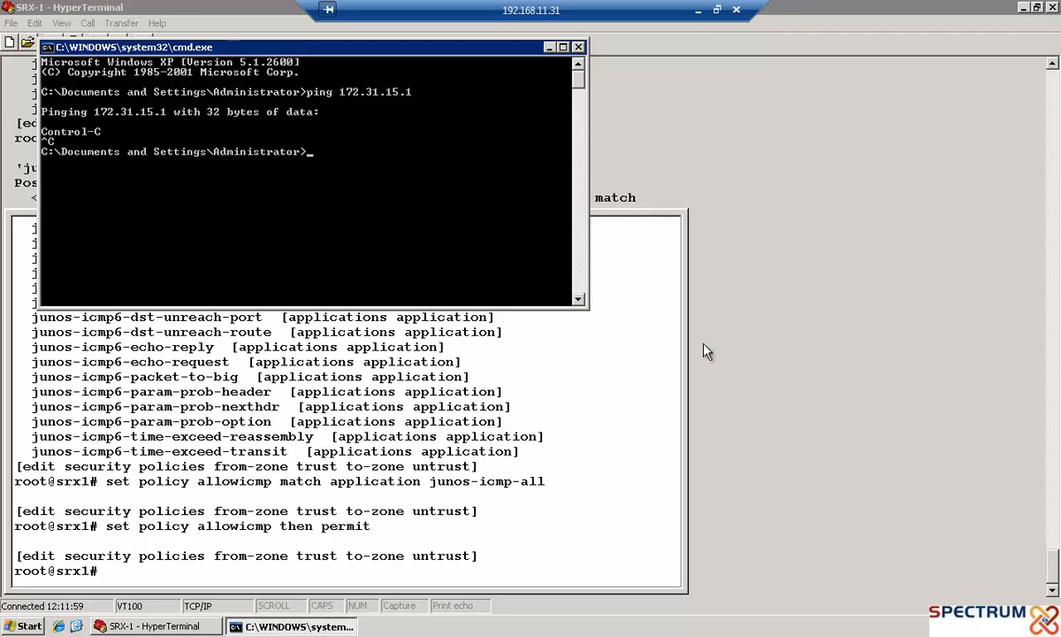
Run a commit check on the SRX1 configuration, then commit it
{"action": "left_click", "coordinate": [588, 439]}
{"action": "type", "text": "c"}
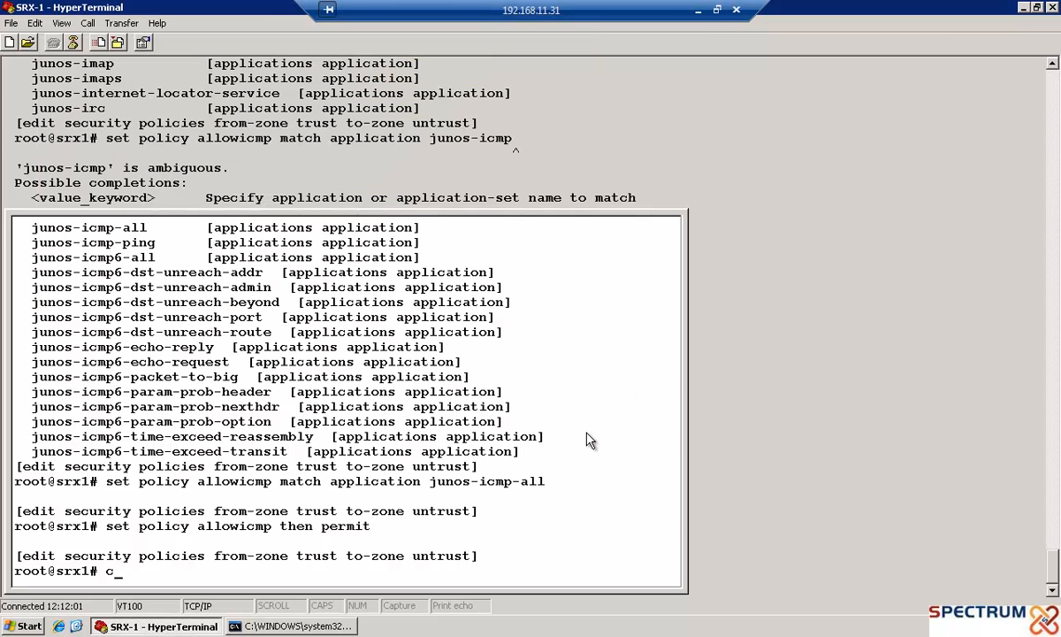
{"action": "type", "text": "ommit check"}
{"action": "key", "text": "Return"}
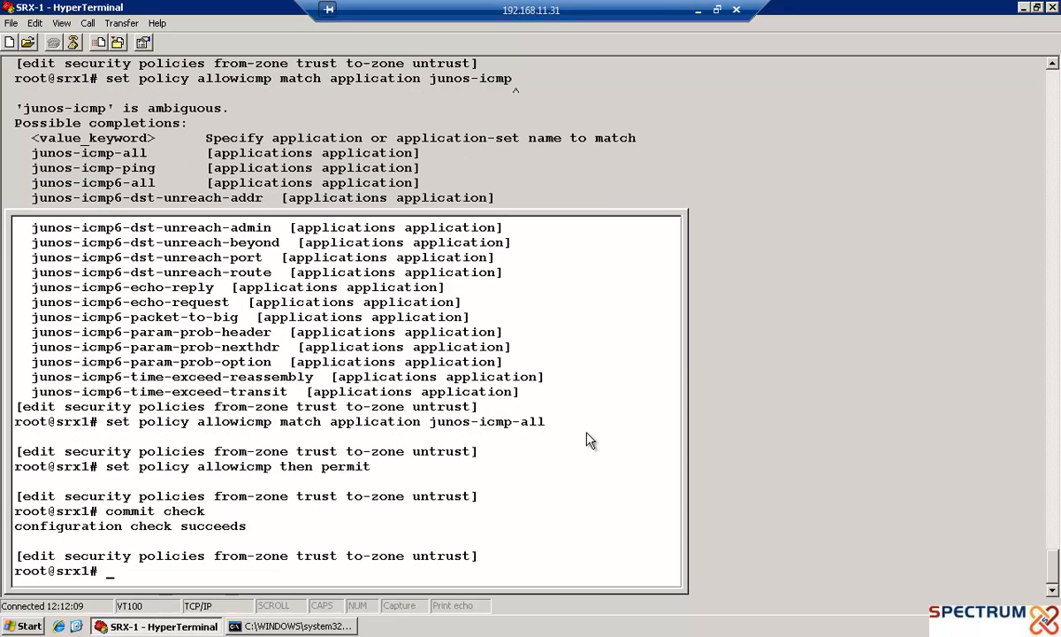
{"action": "type", "text": "commit"}
{"action": "key", "text": "Return"}
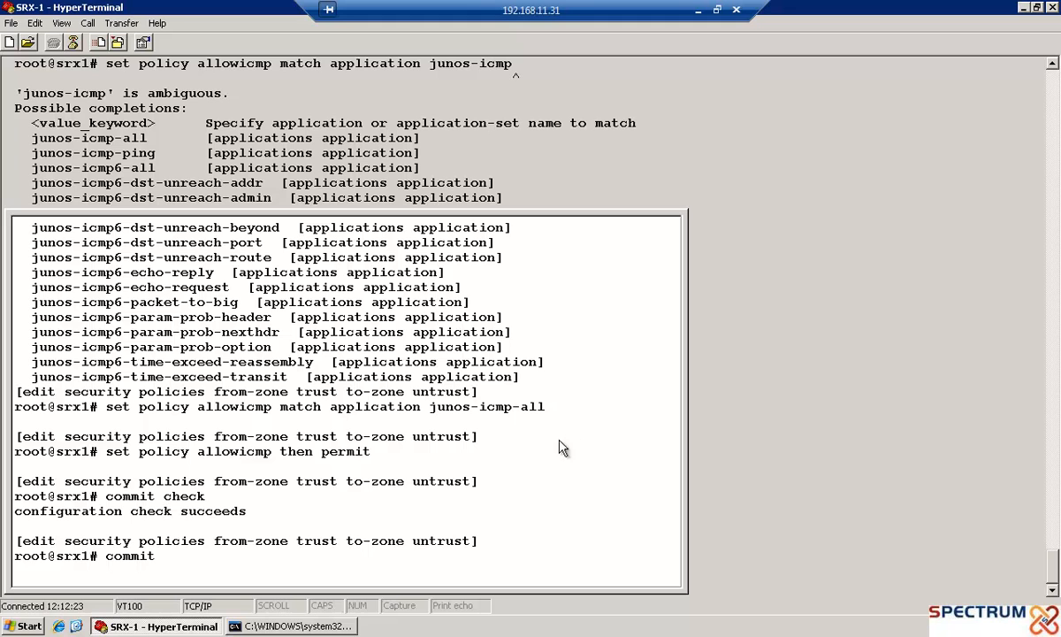
Repeat the ping to 172.31.15.1 from the command prompt, stop it, and minimize the window
{"action": "left_click", "coordinate": [350, 627]}
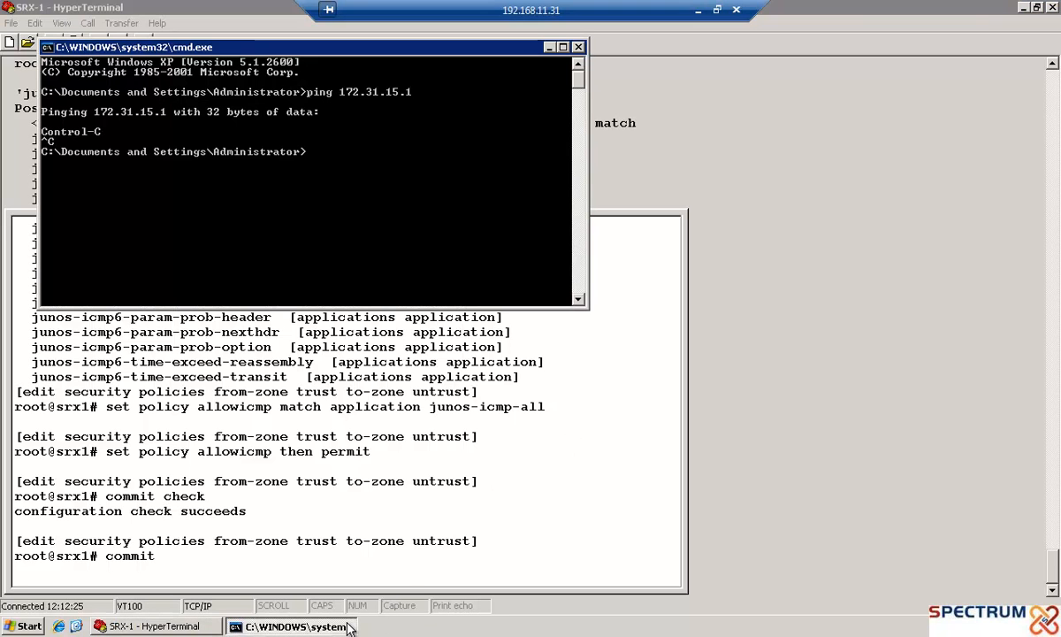
{"action": "key", "text": "Up"}
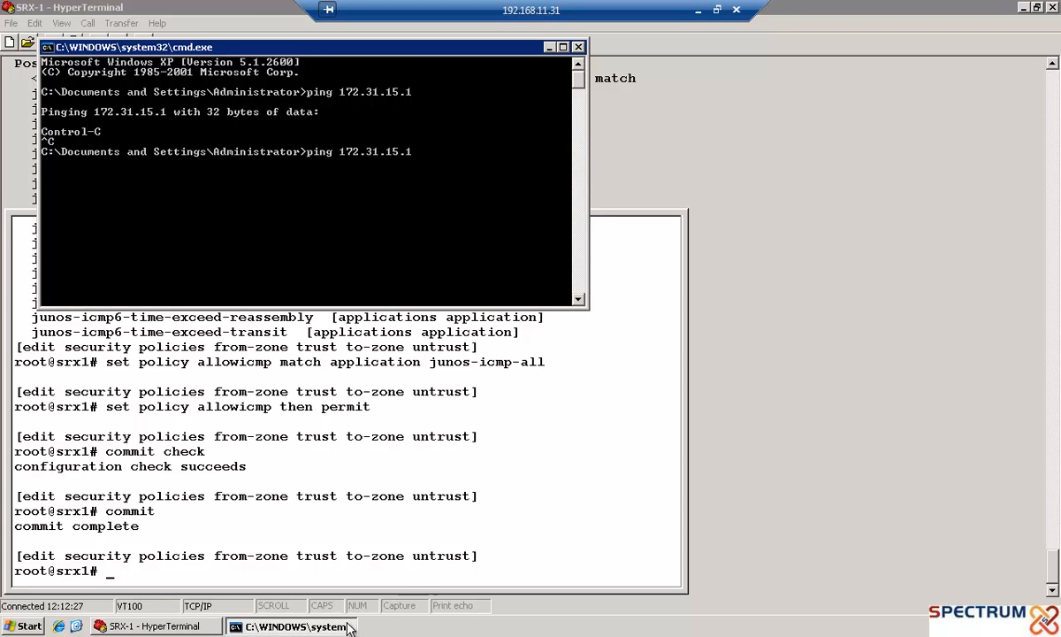
{"action": "key", "text": "Return"}
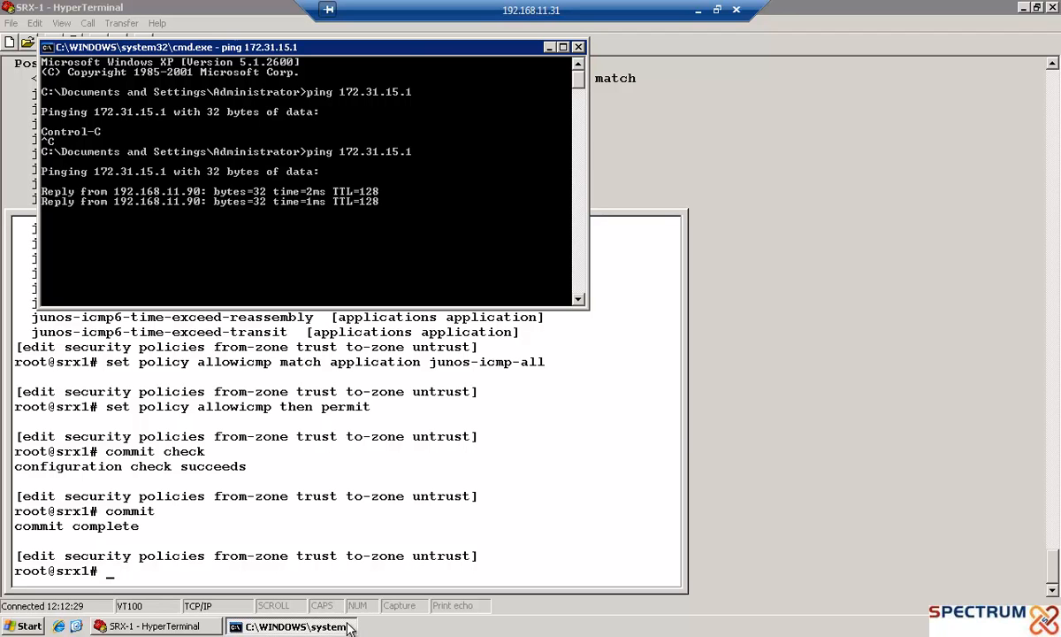
{"action": "key", "text": "ctrl+c"}
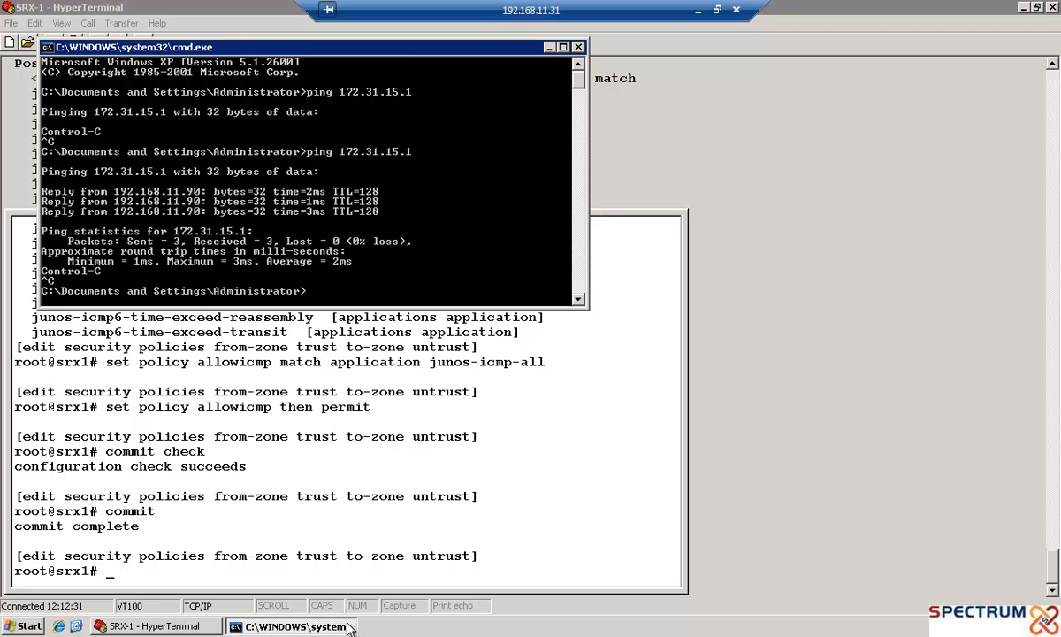
{"action": "left_click", "coordinate": [550, 47]}
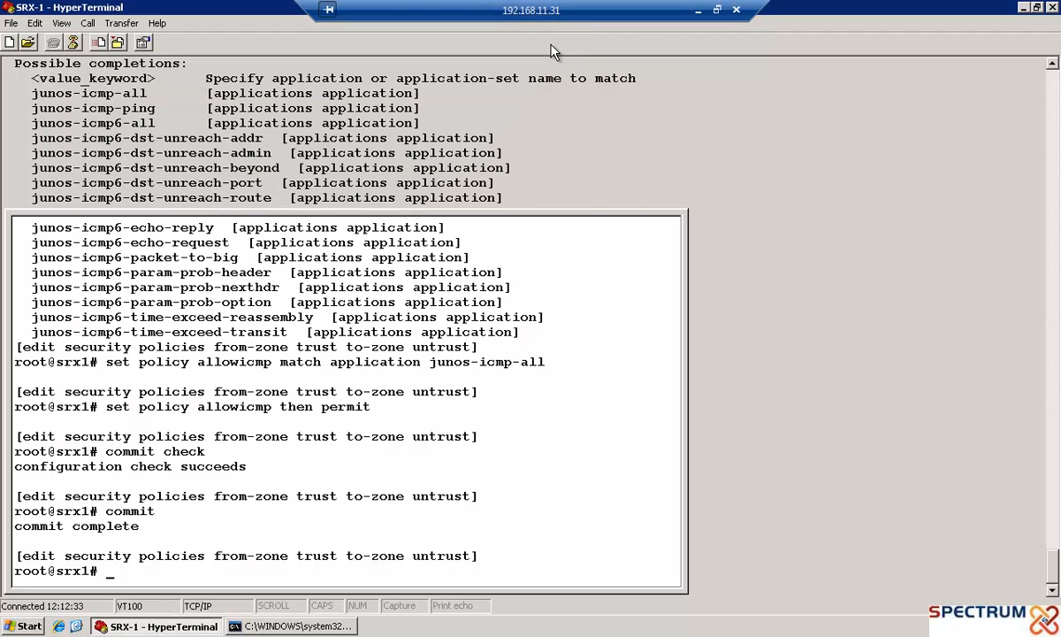
{"action": "left_click", "coordinate": [703, 11]}
{"action": "left_click", "coordinate": [703, 12]}
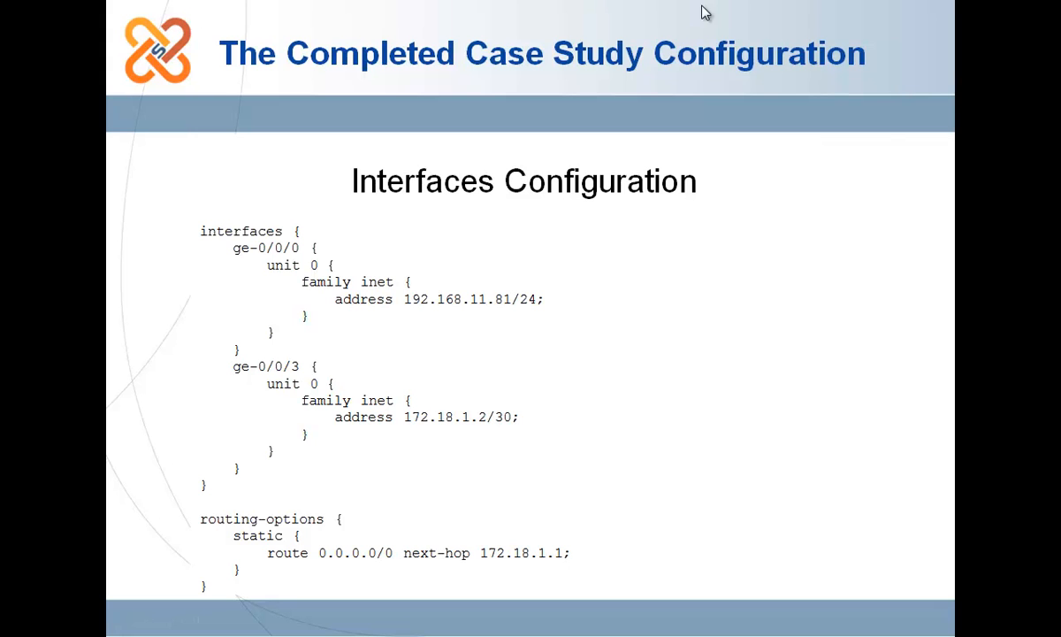
{"action": "left_click", "coordinate": [705, 12]}
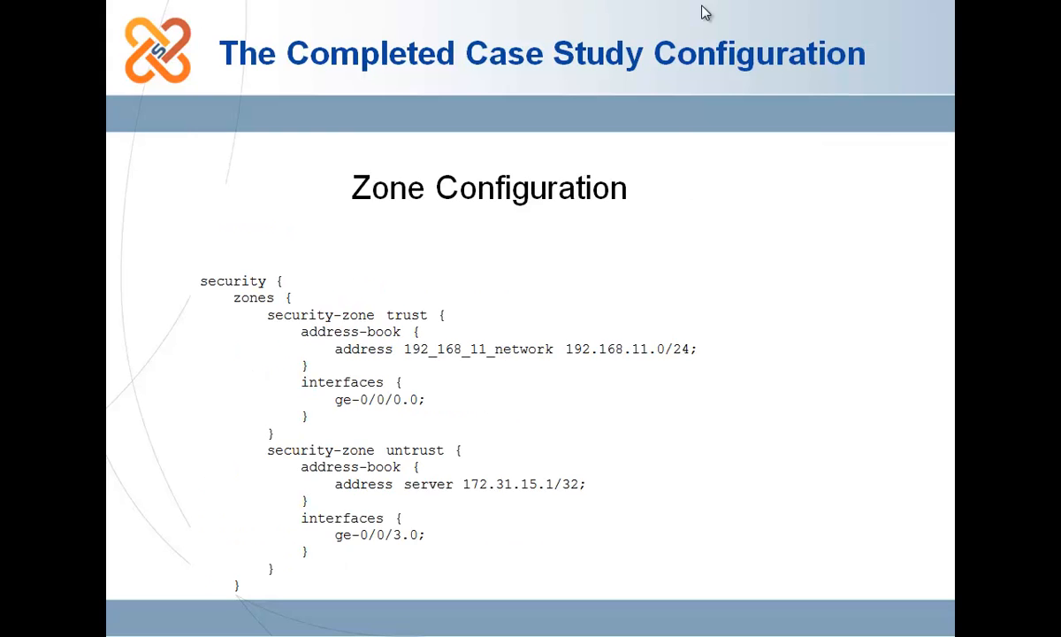
{"action": "left_click", "coordinate": [704, 12]}
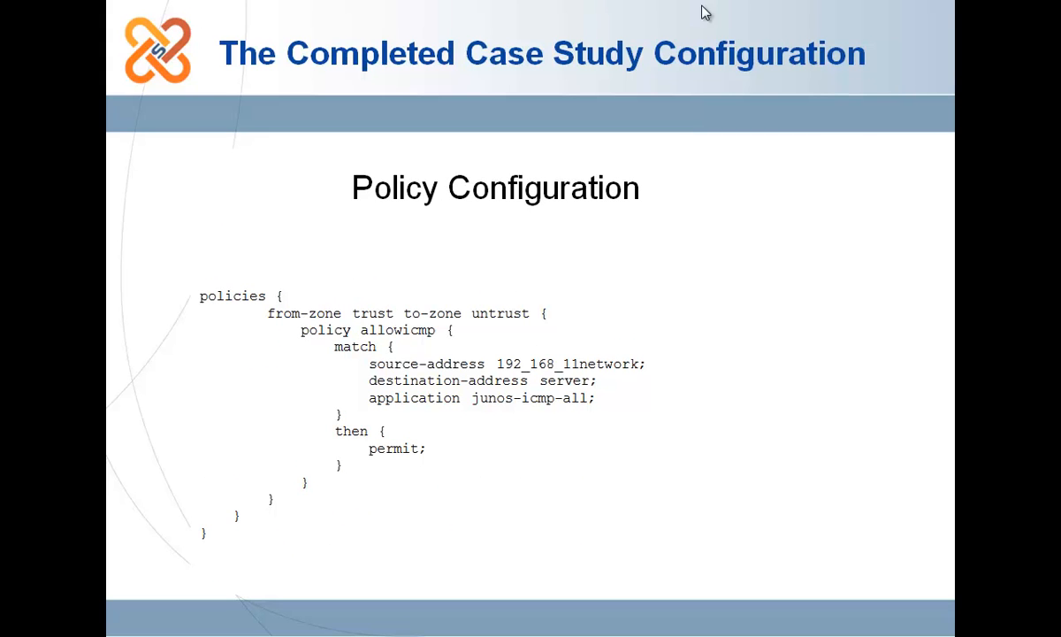
{"action": "left_click", "coordinate": [704, 12]}
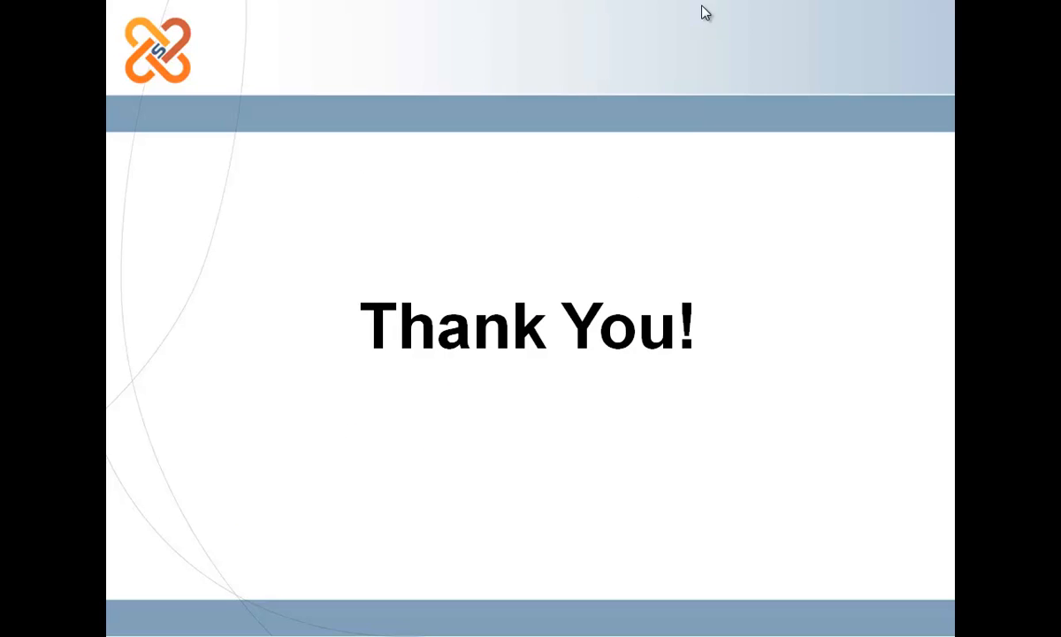